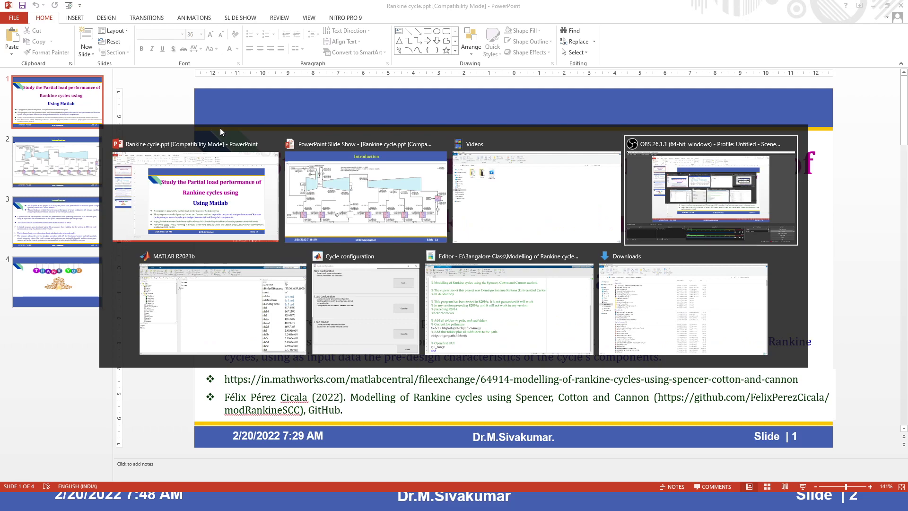
{"action": "key", "text": "alt+Tab"}
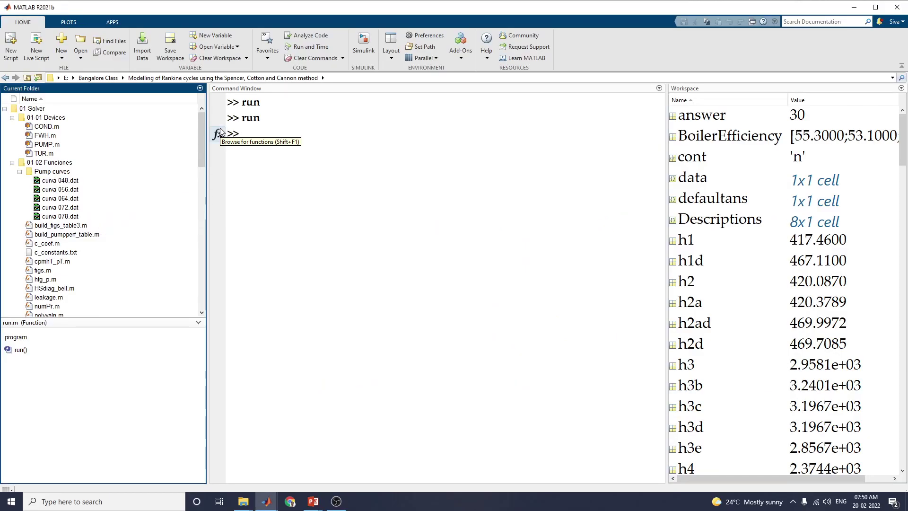
Switch between the Introduction slide show and MATLAB to bring the Cycle configuration start window forward.
{"action": "key", "text": "alt+Tab"}
{"action": "key", "text": "alt+Tab"}
{"action": "key", "text": "alt+Tab"}
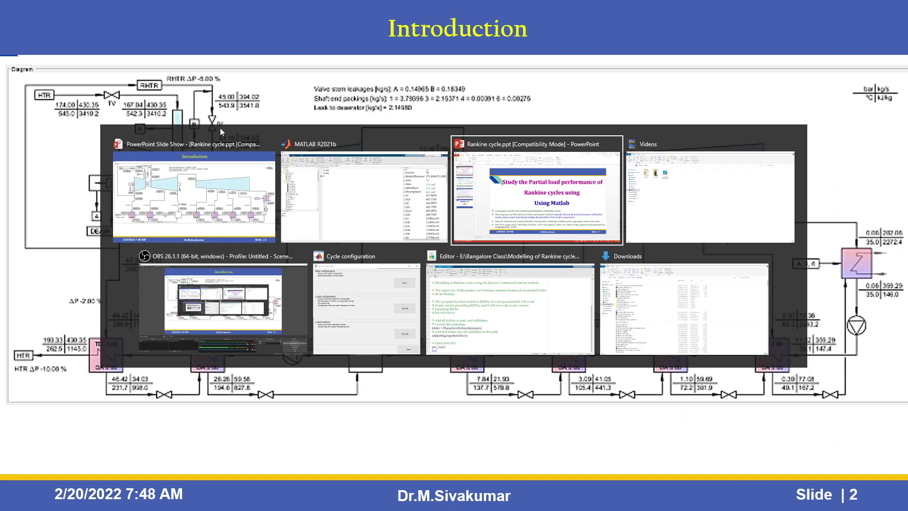
{"action": "key", "text": "alt+Tab"}
{"action": "key", "text": "alt+Tab"}
{"action": "key", "text": "alt+Tab"}
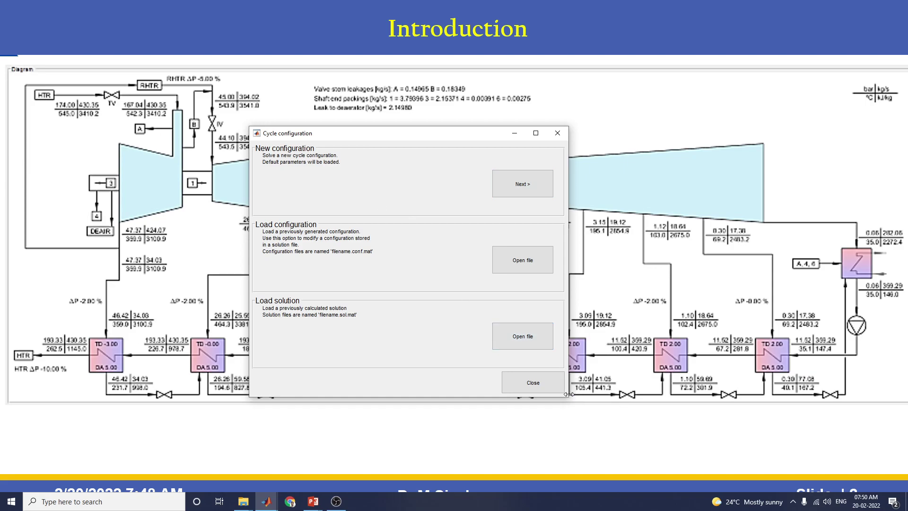
{"action": "left_click_drag", "start_coordinate": [568, 400], "coordinate": [628, 453]}
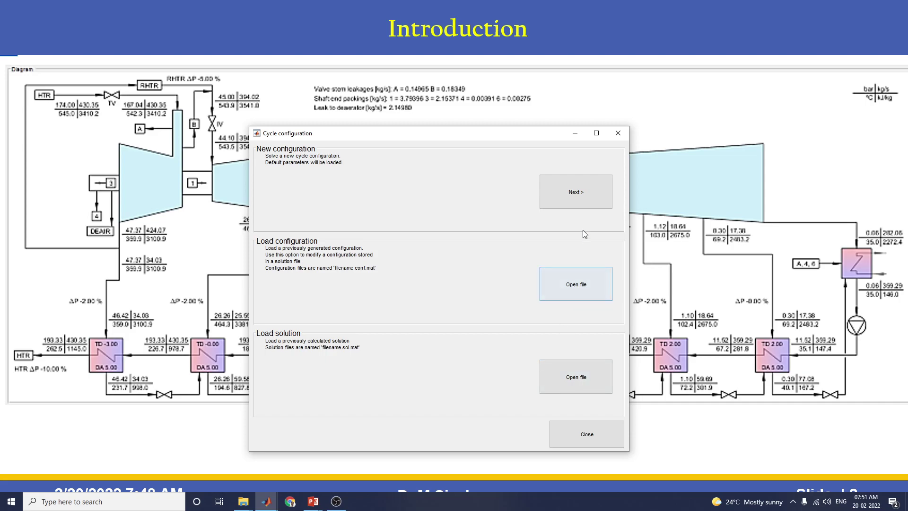
Start a new cycle configuration with default parameters and enlarge its parameter form to fill the screen.
{"action": "left_click", "coordinate": [572, 194]}
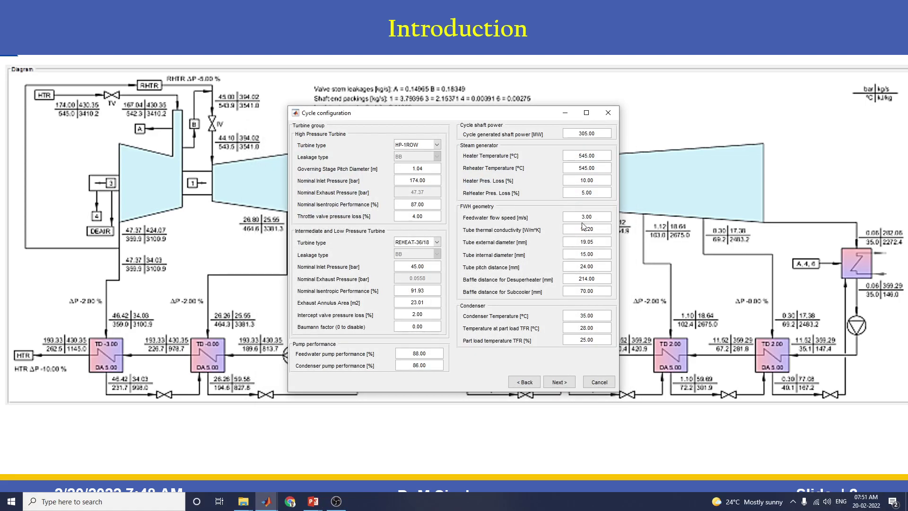
{"action": "left_click_drag", "start_coordinate": [618, 391], "coordinate": [705, 468]}
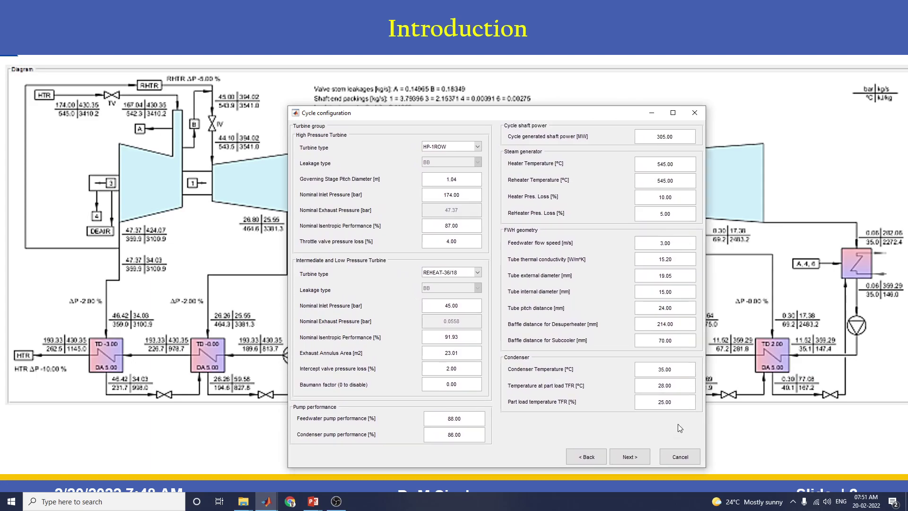
{"action": "left_click_drag", "start_coordinate": [347, 115], "coordinate": [236, 63]}
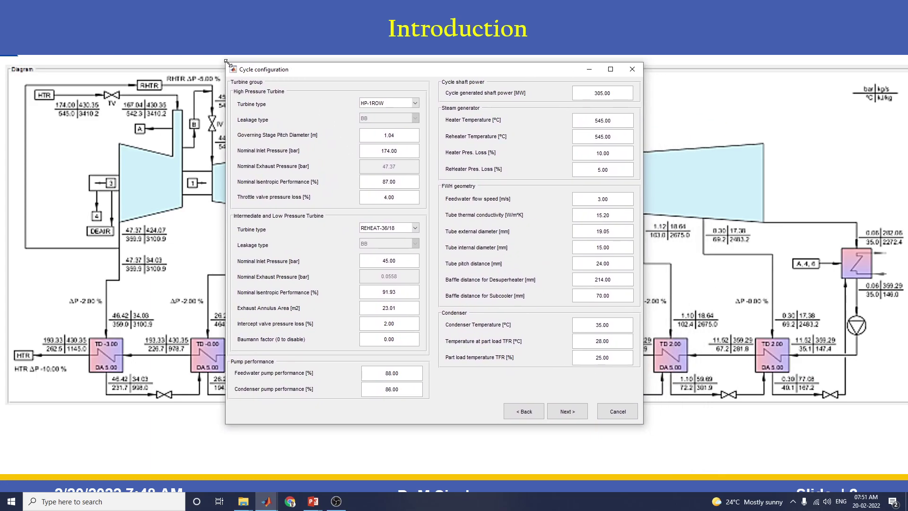
{"action": "left_click_drag", "start_coordinate": [225, 62], "coordinate": [138, 37]}
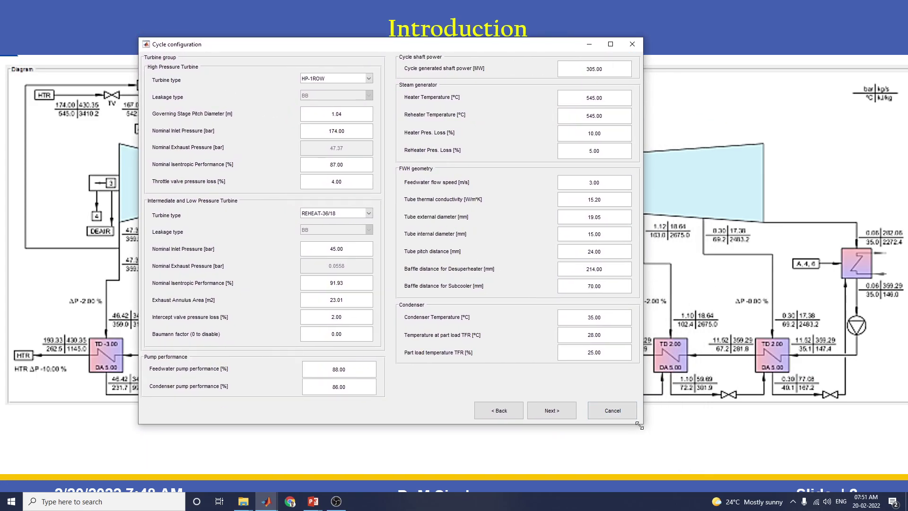
{"action": "left_click_drag", "start_coordinate": [639, 426], "coordinate": [748, 469]}
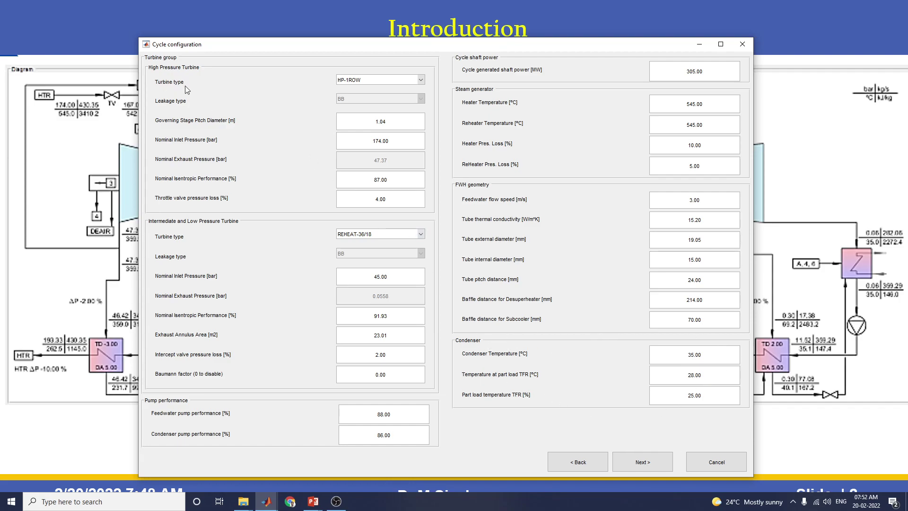
{"action": "left_click", "coordinate": [419, 81]}
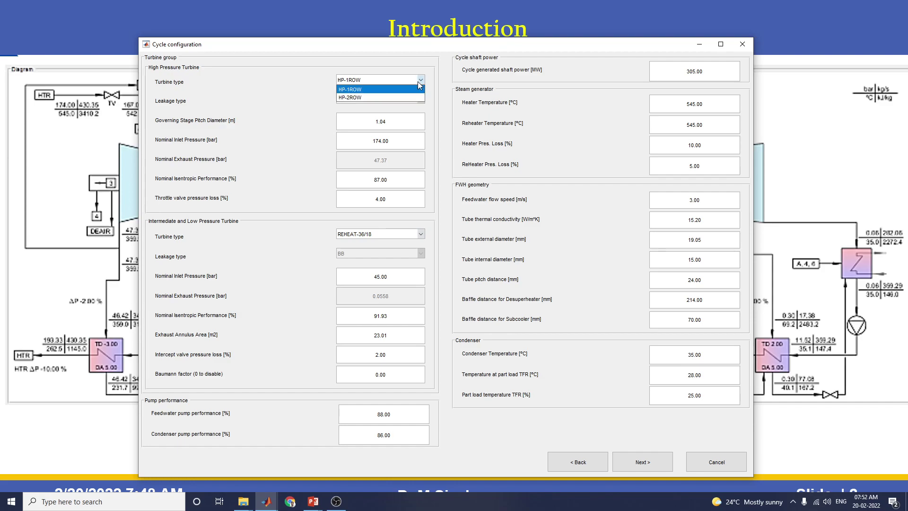
{"action": "left_click", "coordinate": [419, 83]}
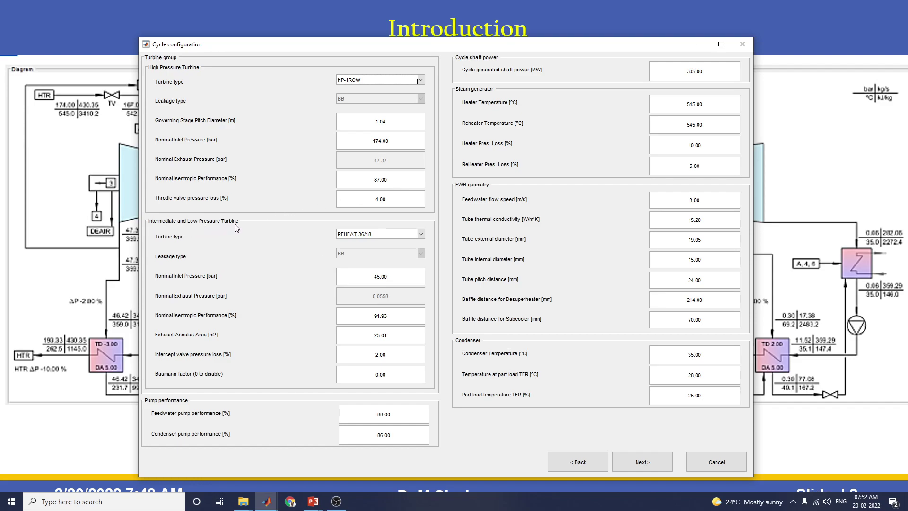
{"action": "left_click", "coordinate": [421, 234]}
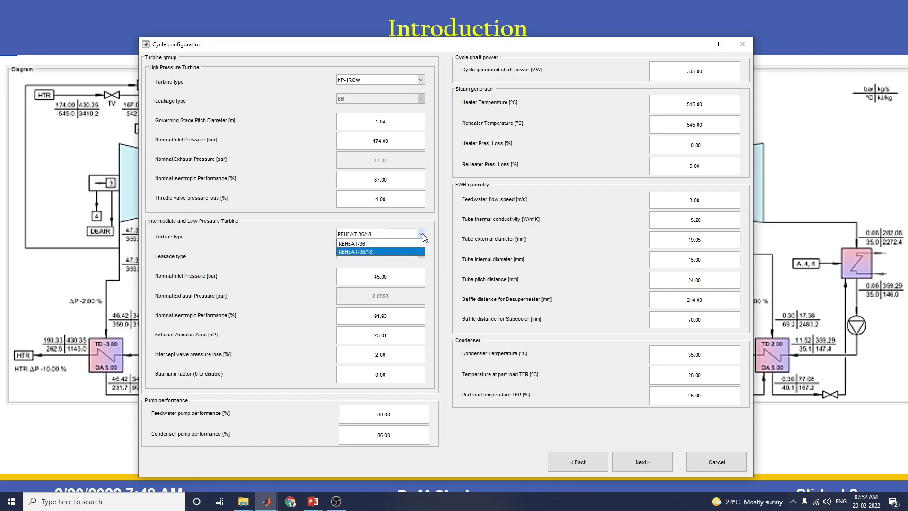
{"action": "left_click", "coordinate": [422, 233]}
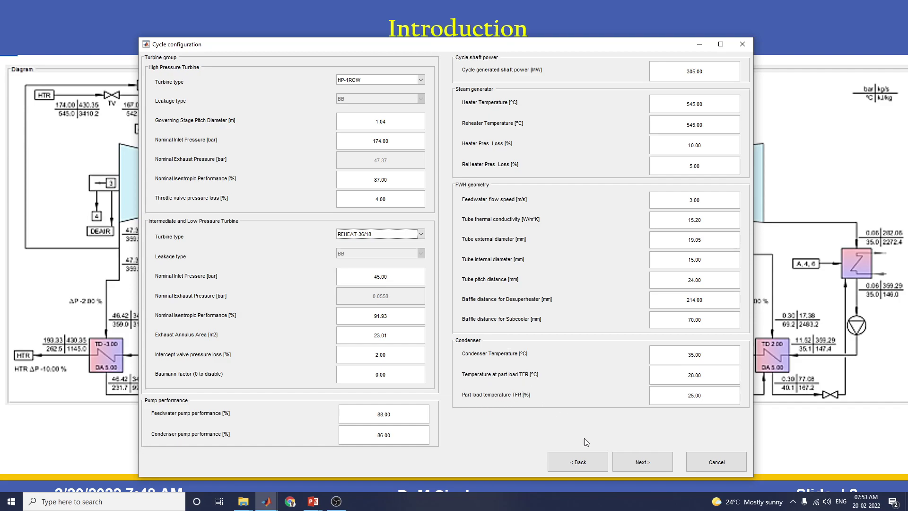
On the maximized extraction page, keep 1 high, 1 intermediate and 4 low-pressure feedwater heaters.
{"action": "left_click", "coordinate": [633, 461]}
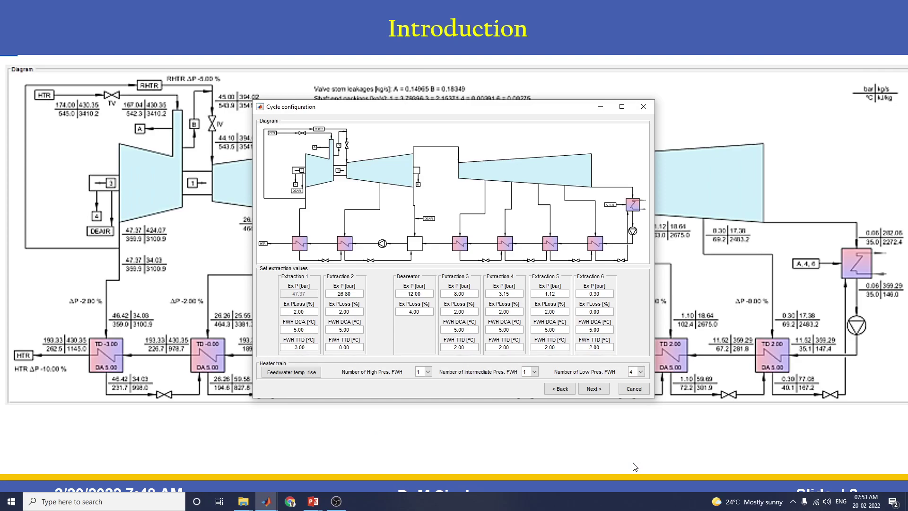
{"action": "left_click", "coordinate": [621, 107]}
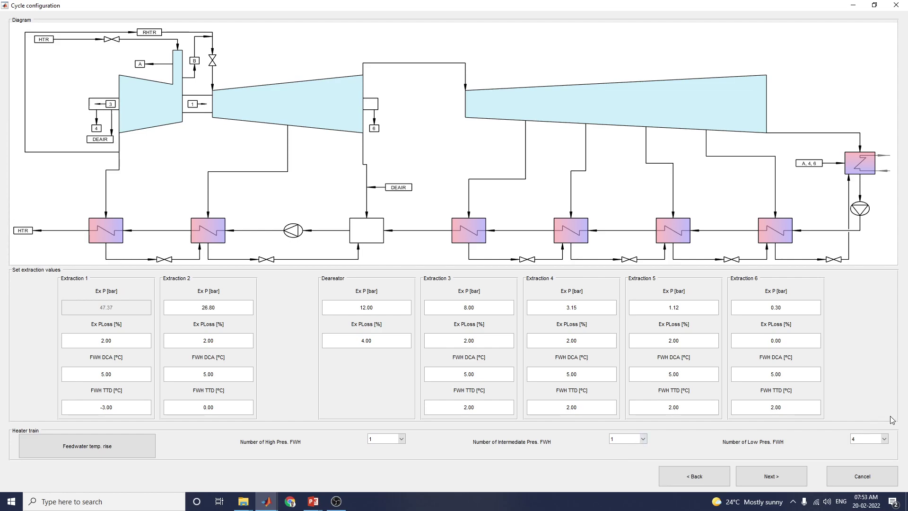
{"action": "left_click", "coordinate": [884, 438]}
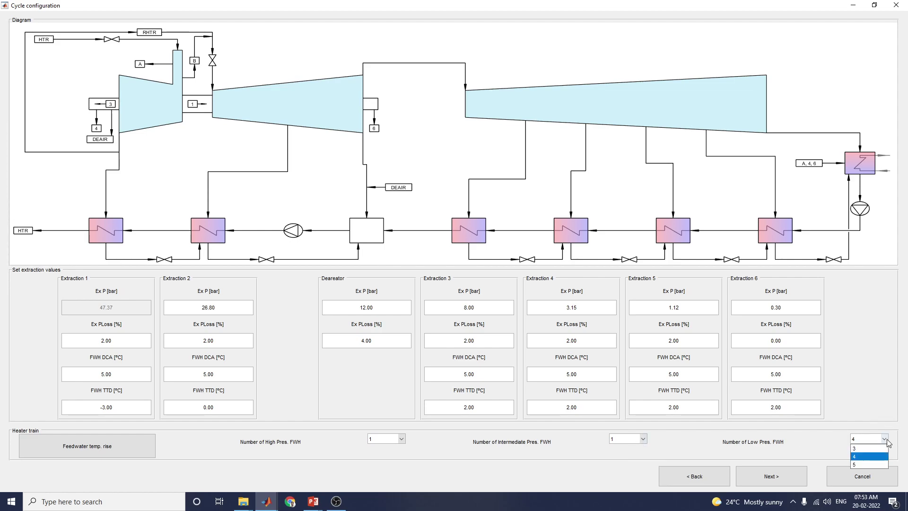
{"action": "left_click", "coordinate": [642, 439]}
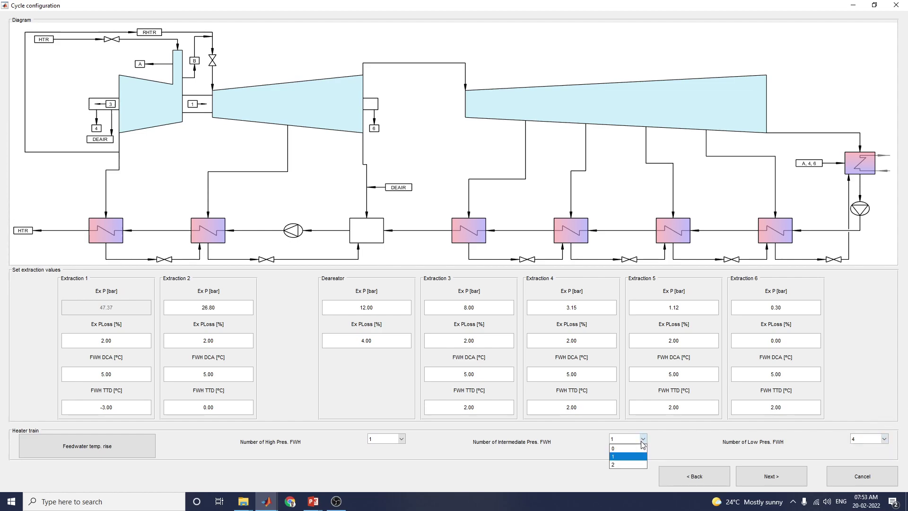
{"action": "left_click", "coordinate": [402, 439]}
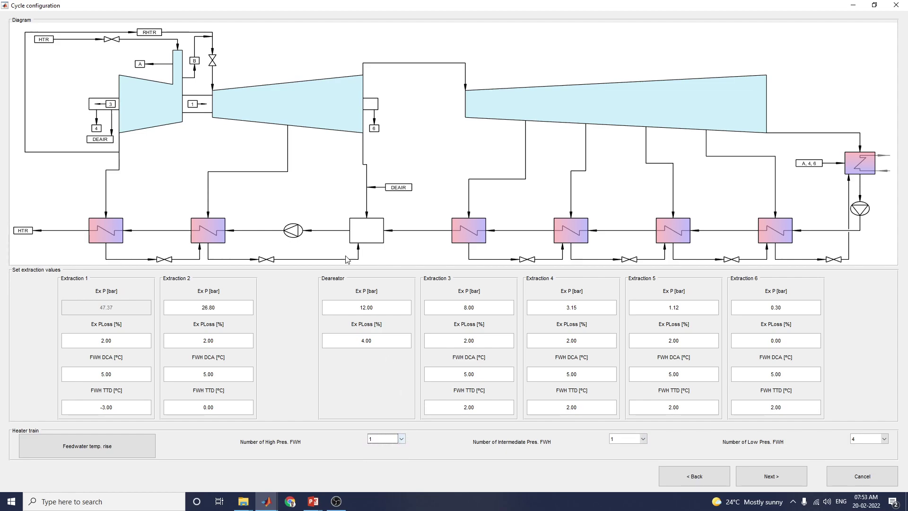
{"action": "left_click", "coordinate": [367, 231]}
{"action": "left_click", "coordinate": [768, 477]}
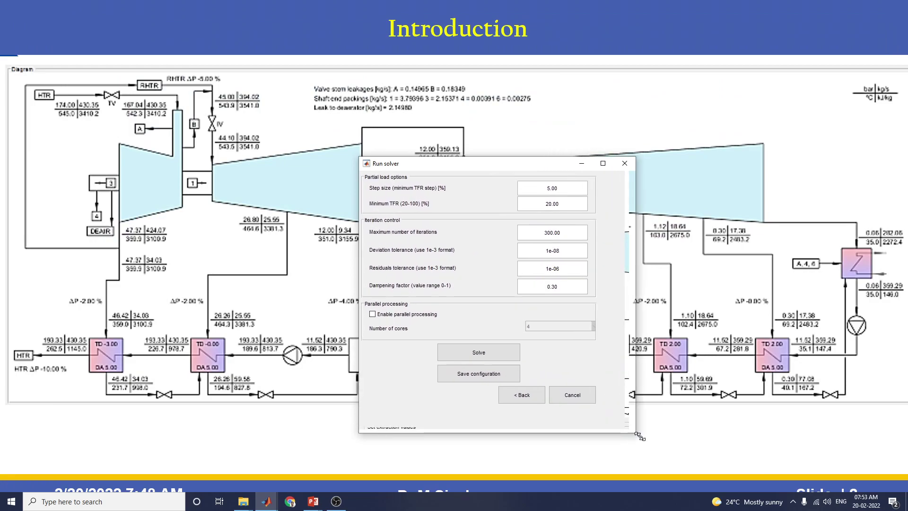
Enlarge the Run solver window and enable parallel processing with 2 cores.
{"action": "left_click_drag", "start_coordinate": [359, 157], "coordinate": [271, 116]}
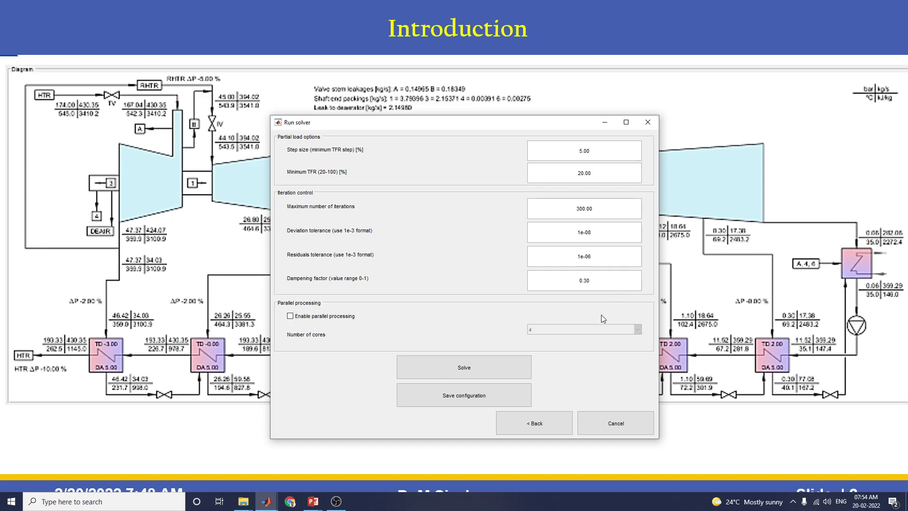
{"action": "left_click_drag", "start_coordinate": [369, 118], "coordinate": [370, 81]}
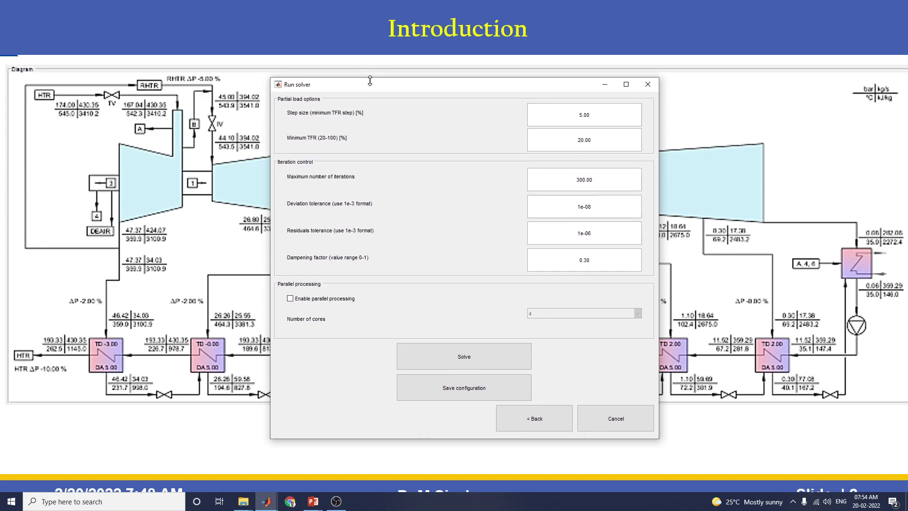
{"action": "left_click", "coordinate": [290, 301]}
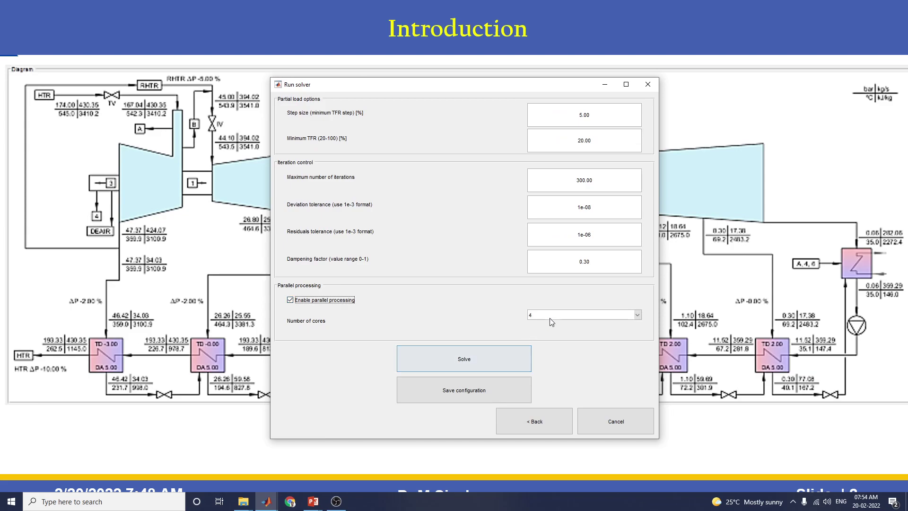
{"action": "left_click", "coordinate": [566, 316]}
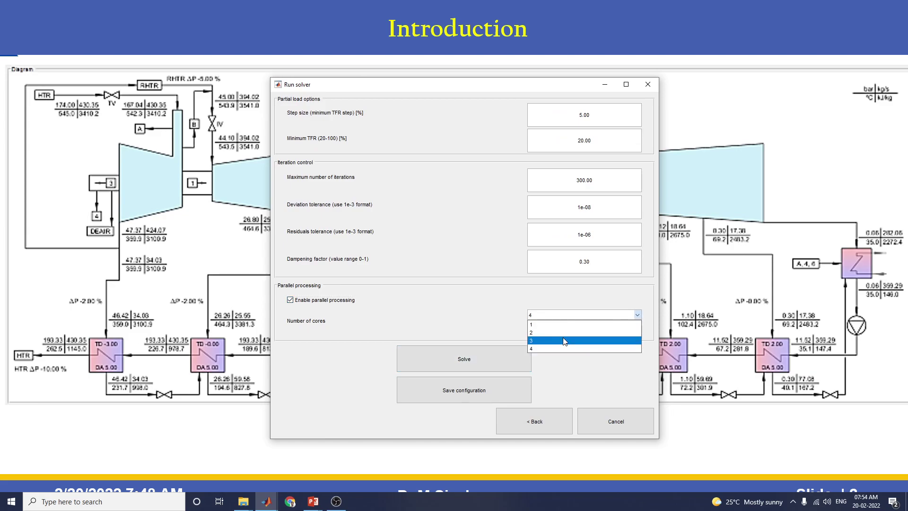
{"action": "left_click", "coordinate": [565, 333]}
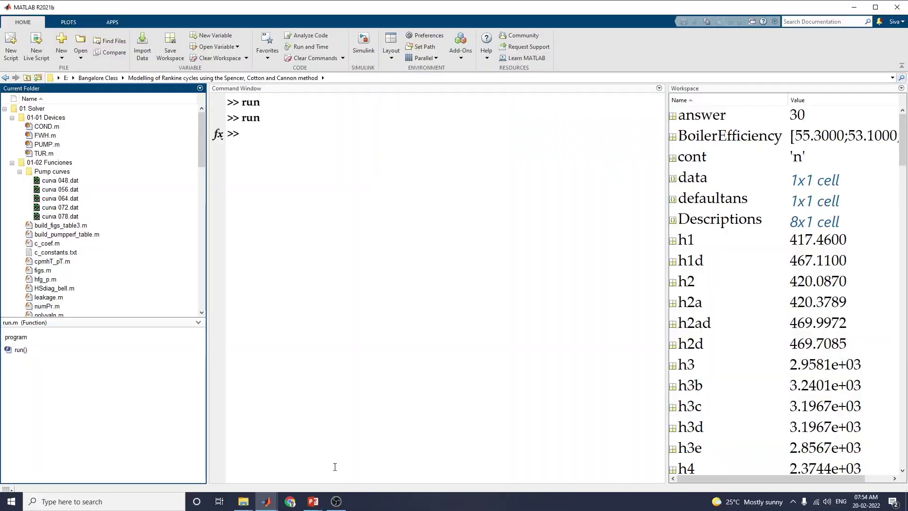
{"action": "mouse_move", "coordinate": [266, 501]}
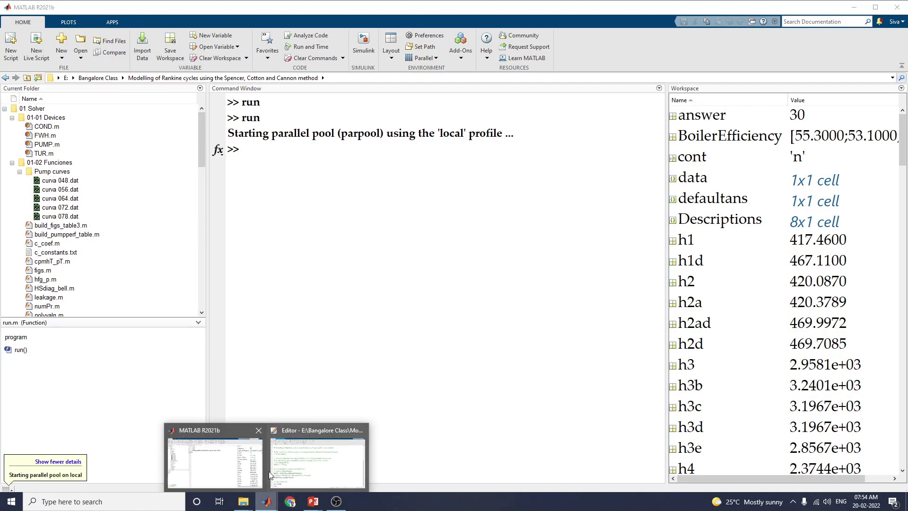
Allow MATLAB through the Windows firewall, switching between run.m and the MATLAB desktop.
{"action": "left_click", "coordinate": [277, 459]}
{"action": "left_click", "coordinate": [216, 461]}
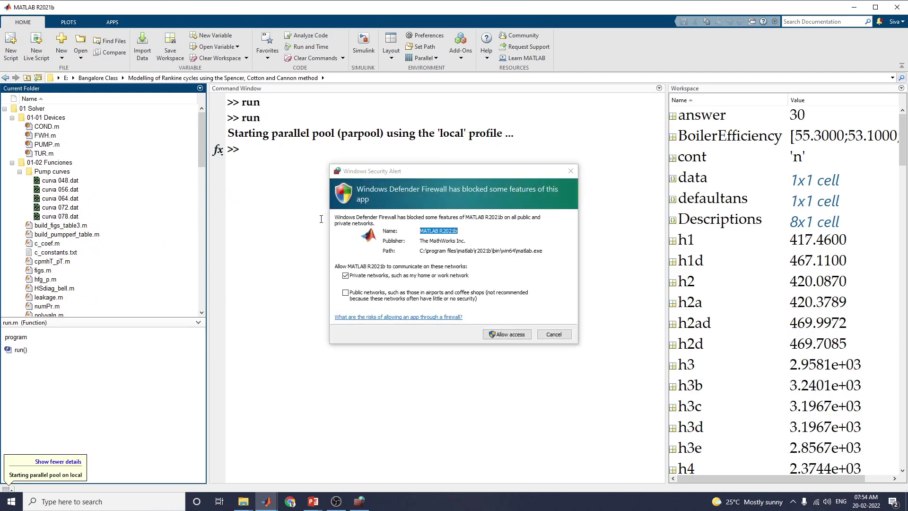
{"action": "left_click", "coordinate": [512, 335]}
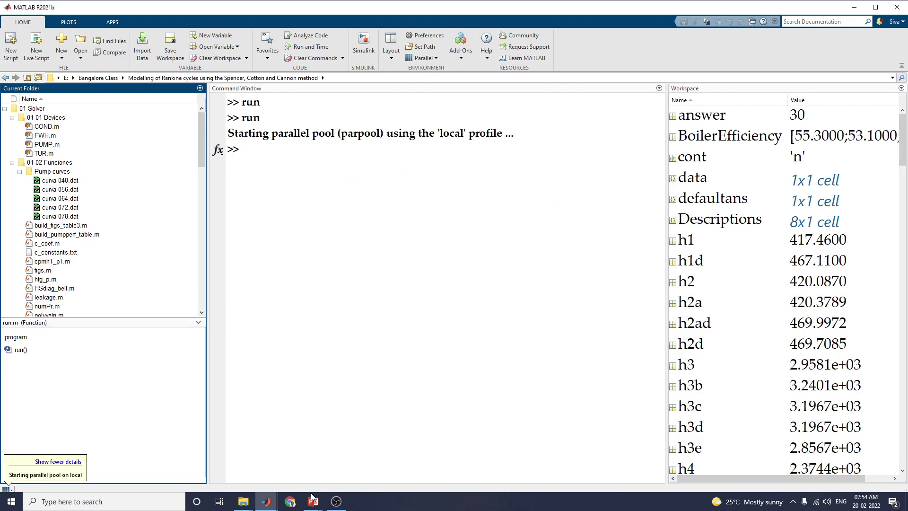
{"action": "mouse_move", "coordinate": [266, 501]}
{"action": "left_click", "coordinate": [298, 476]}
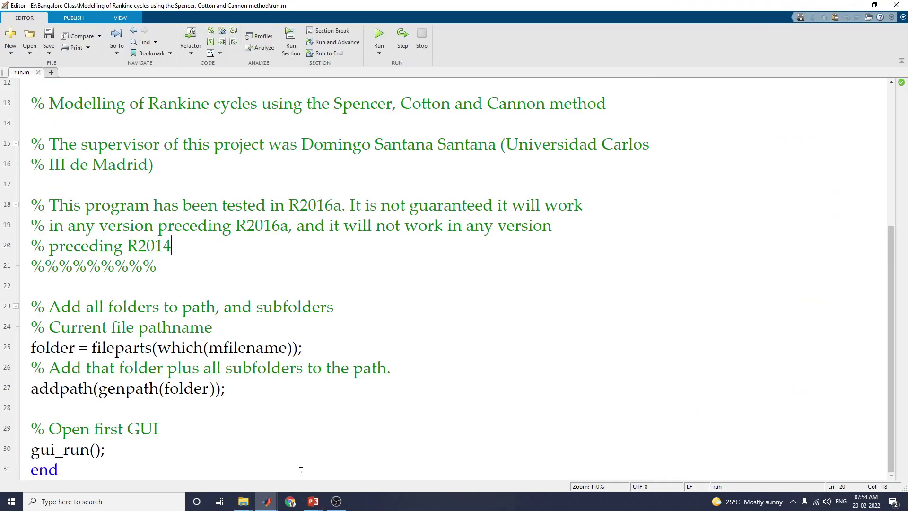
{"action": "left_click", "coordinate": [212, 473]}
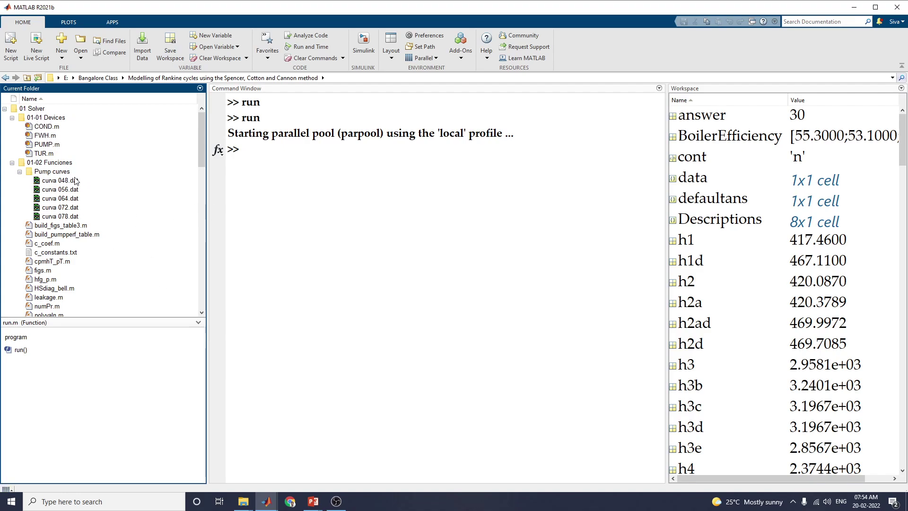
Switch between the run.m editor and MATLAB desktop and select the run function.
{"action": "left_click_drag", "start_coordinate": [202, 150], "coordinate": [208, 242]}
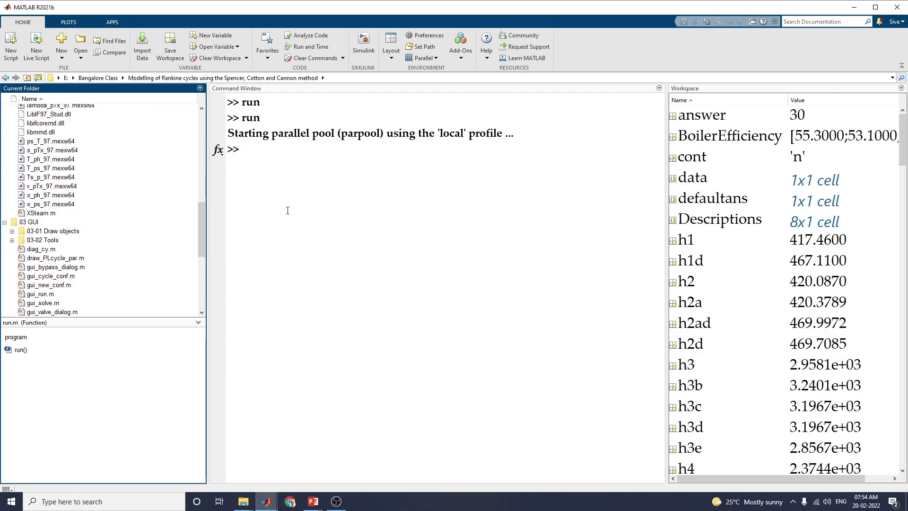
{"action": "left_click", "coordinate": [285, 151]}
{"action": "left_click", "coordinate": [274, 500]}
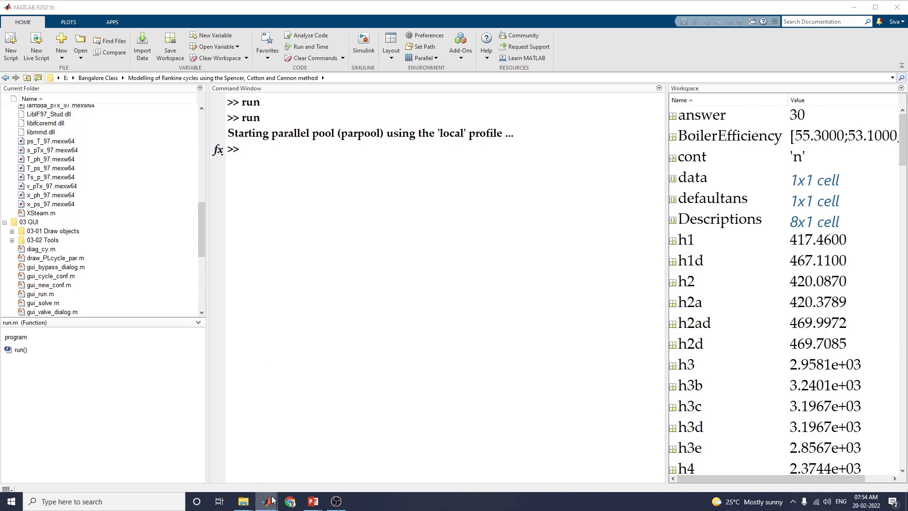
{"action": "left_click", "coordinate": [321, 474]}
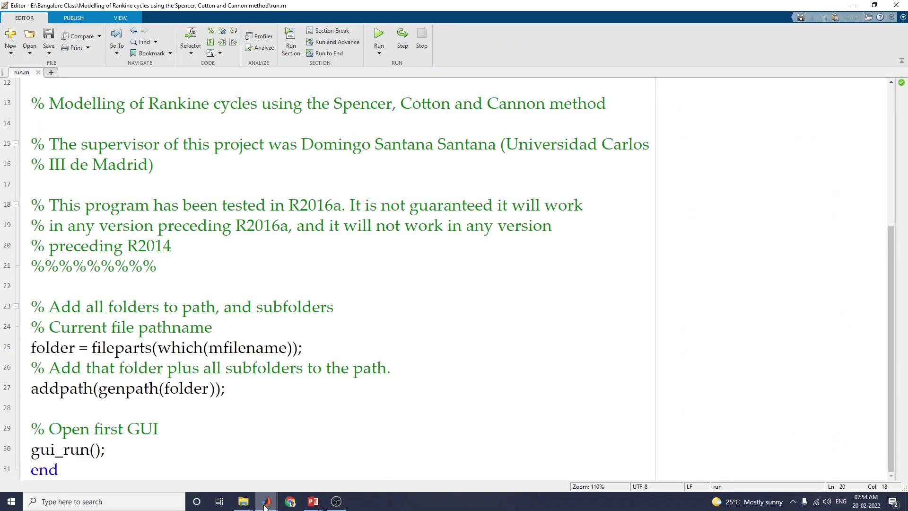
{"action": "mouse_move", "coordinate": [265, 501]}
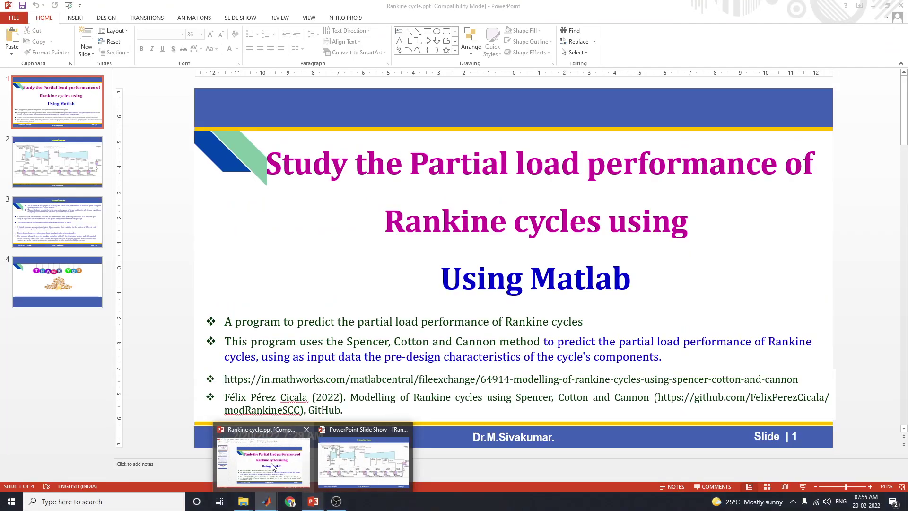
{"action": "left_click", "coordinate": [236, 454]}
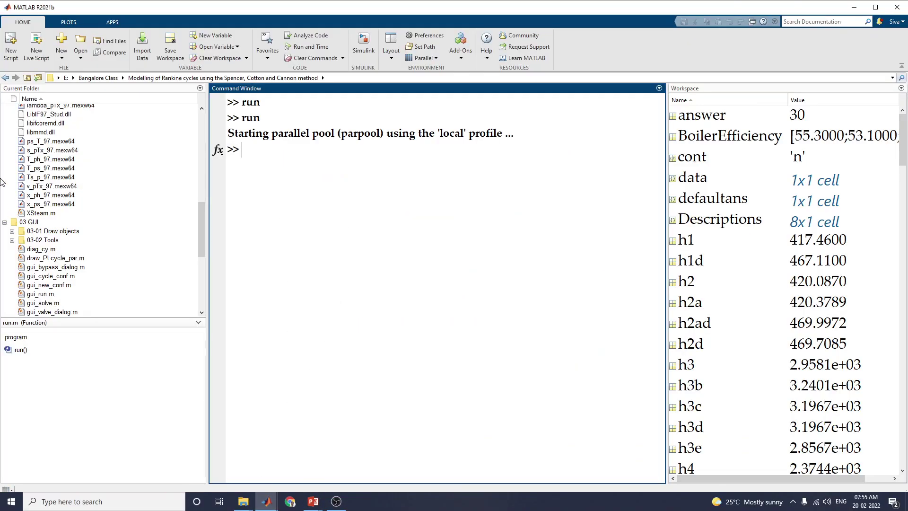
{"action": "left_click_drag", "start_coordinate": [200, 226], "coordinate": [204, 288]}
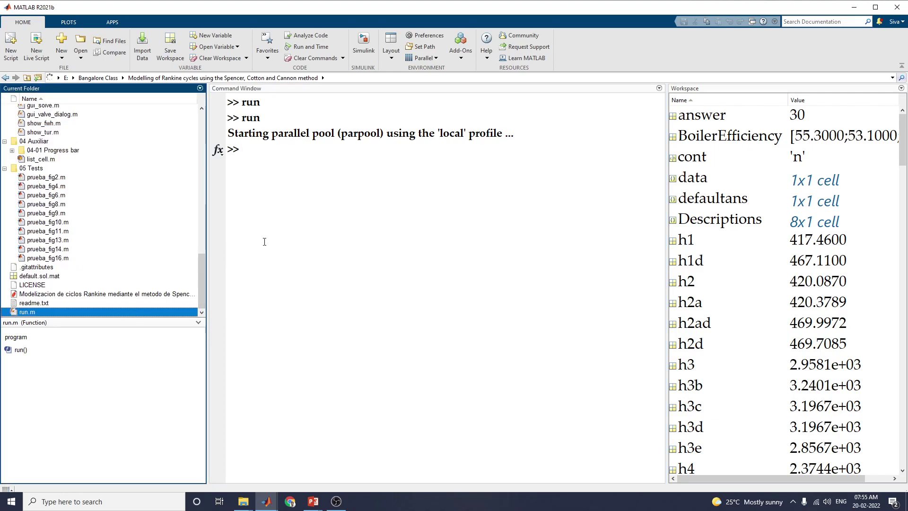
{"action": "left_click", "coordinate": [20, 353]}
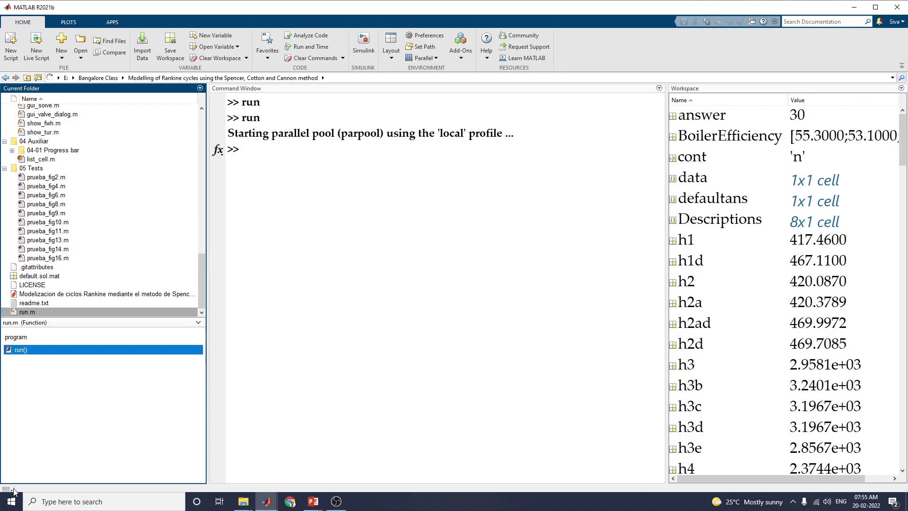
{"action": "mouse_move", "coordinate": [7, 489]}
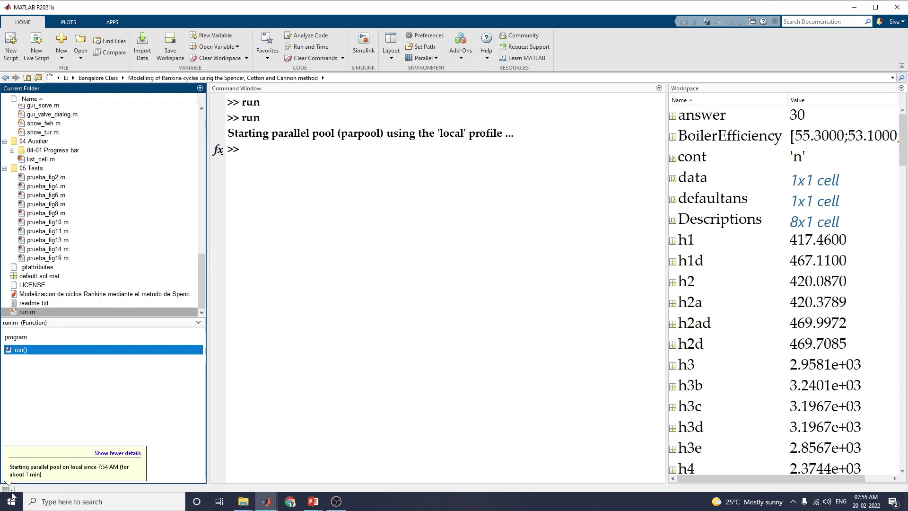
Collapse the parallel pool status details and focus the MATLAB command prompt.
{"action": "left_click", "coordinate": [111, 454]}
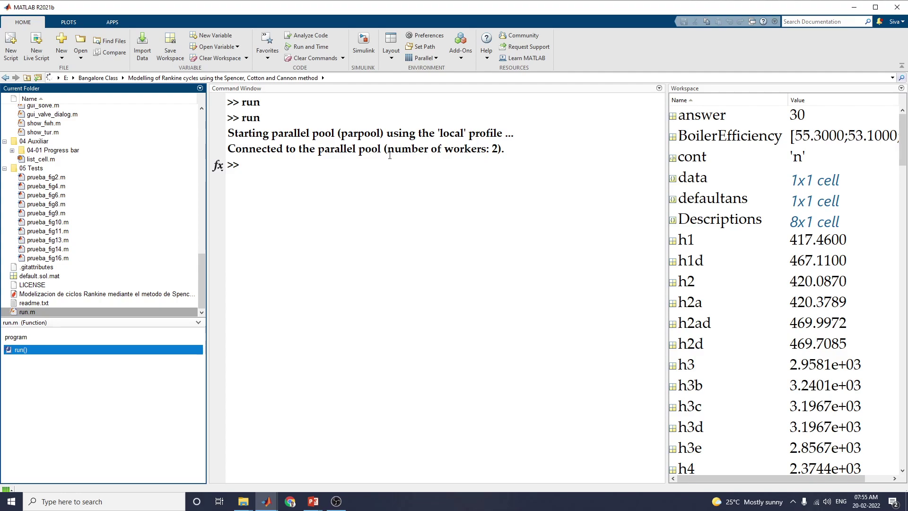
{"action": "left_click", "coordinate": [266, 501]}
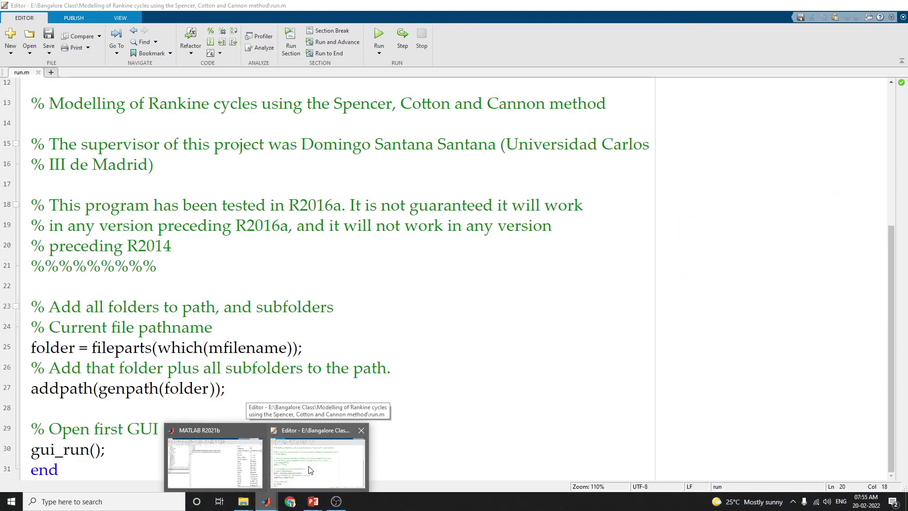
{"action": "left_click", "coordinate": [318, 466]}
{"action": "left_click", "coordinate": [266, 501]}
{"action": "left_click", "coordinate": [213, 466]}
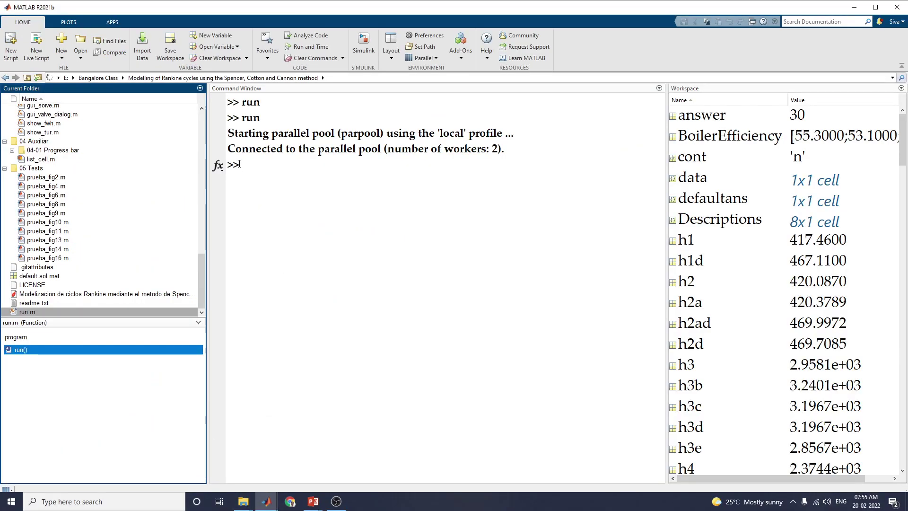
{"action": "left_click", "coordinate": [271, 165]}
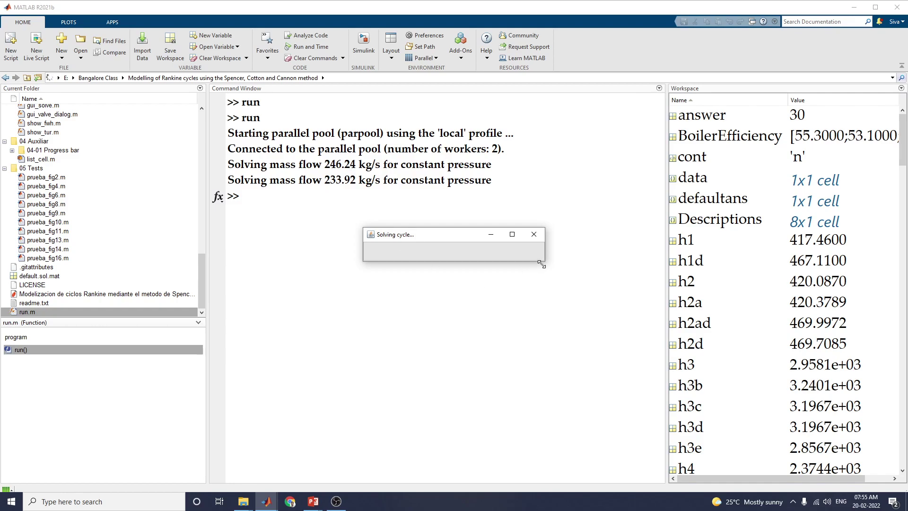
Enlarge the Solving cycle progress window and move it up and to the right.
{"action": "left_click_drag", "start_coordinate": [540, 264], "coordinate": [588, 388]}
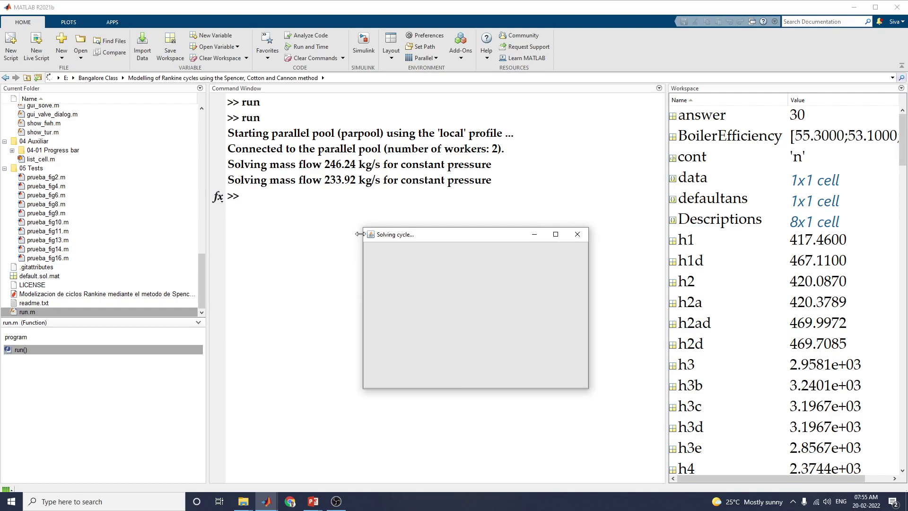
{"action": "left_click_drag", "start_coordinate": [363, 228], "coordinate": [283, 215]}
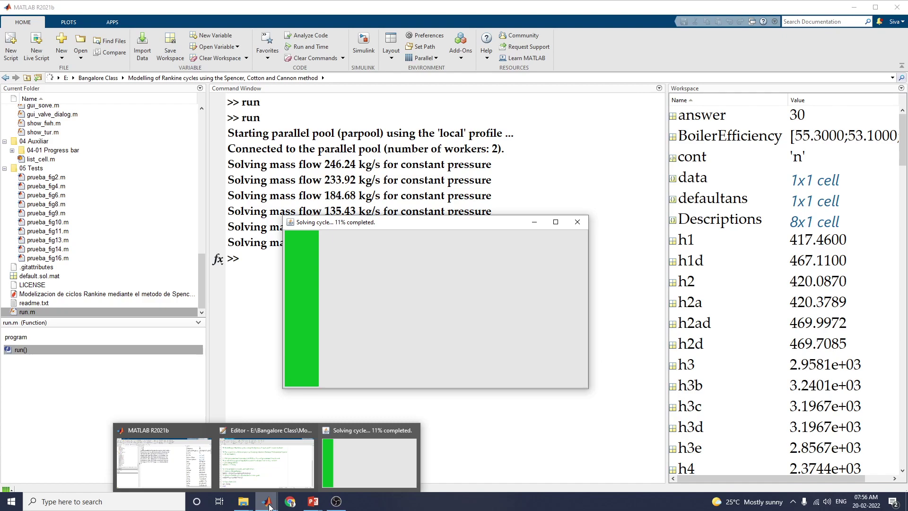
{"action": "left_click_drag", "start_coordinate": [416, 225], "coordinate": [589, 149]}
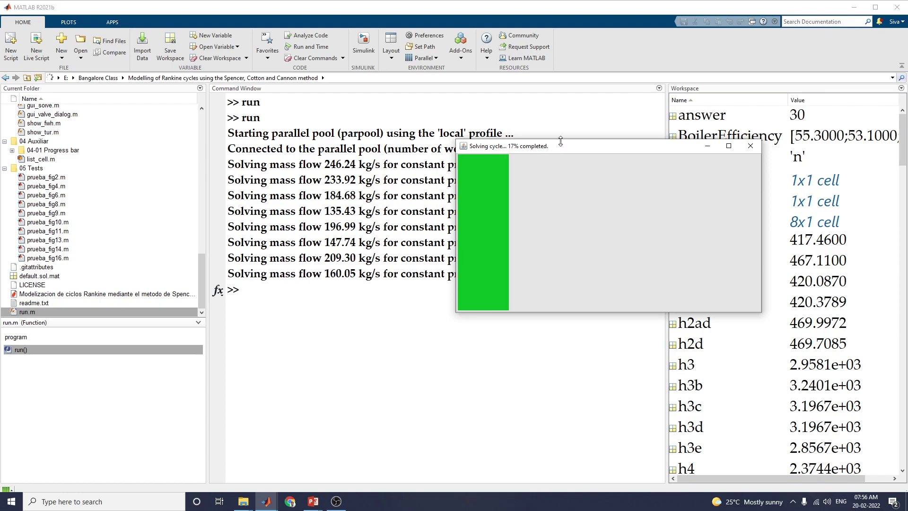
Reshape the progress window while all constant and sliding pressure mass flows finish solving.
{"action": "mouse_move", "coordinate": [560, 140]}
{"action": "left_mouse_down"}
{"action": "mouse_move", "coordinate": [581, 211]}
{"action": "mouse_move", "coordinate": [672, 128]}
{"action": "left_mouse_up"}
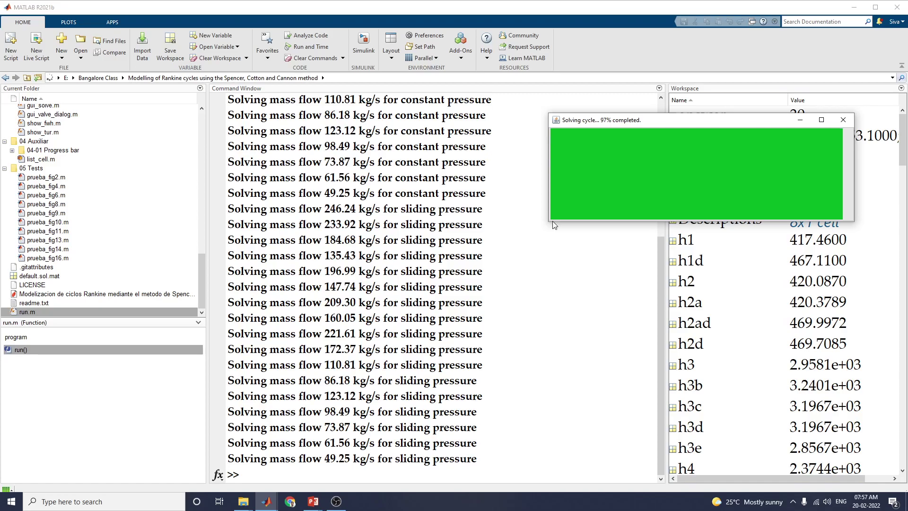
{"action": "left_click_drag", "start_coordinate": [548, 221], "coordinate": [533, 222]}
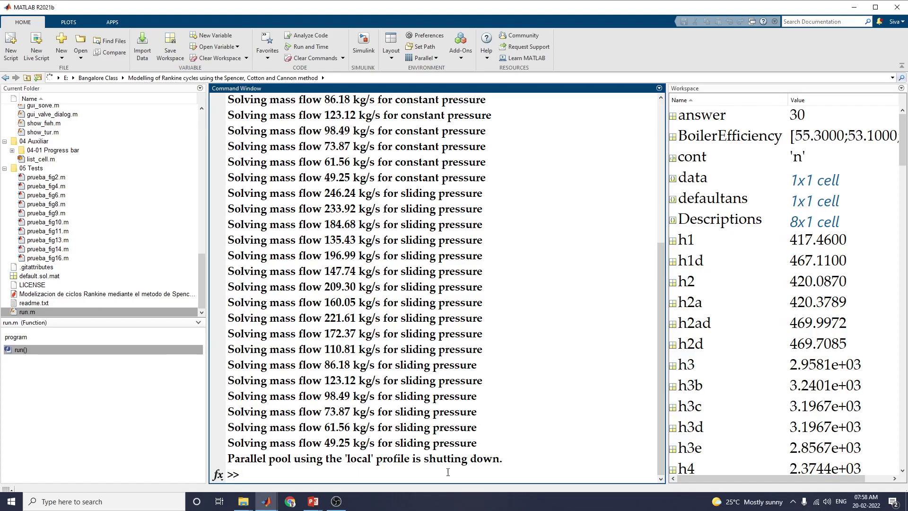
Bring the New solution - Cicle diagram window forward and maximize it.
{"action": "left_click", "coordinate": [267, 501]}
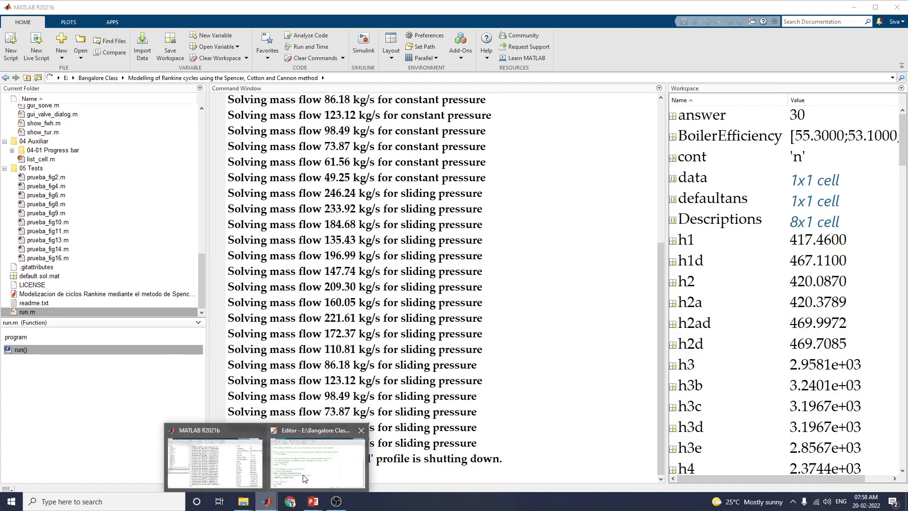
{"action": "left_click", "coordinate": [247, 460]}
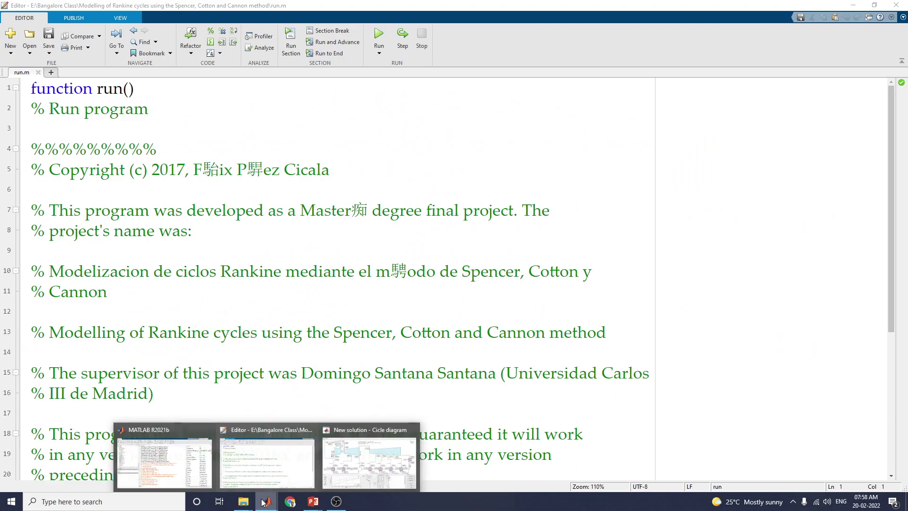
{"action": "left_click", "coordinate": [366, 458]}
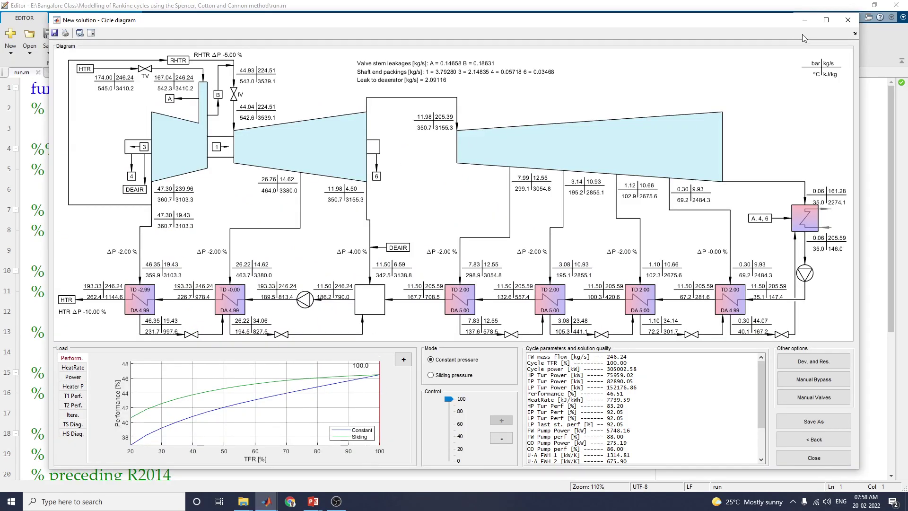
{"action": "left_click", "coordinate": [823, 21]}
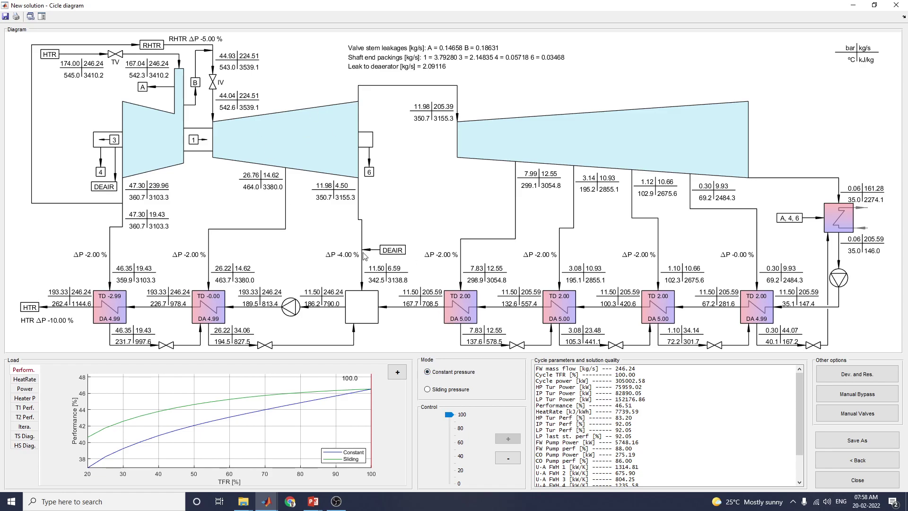
{"action": "left_click", "coordinate": [531, 144]}
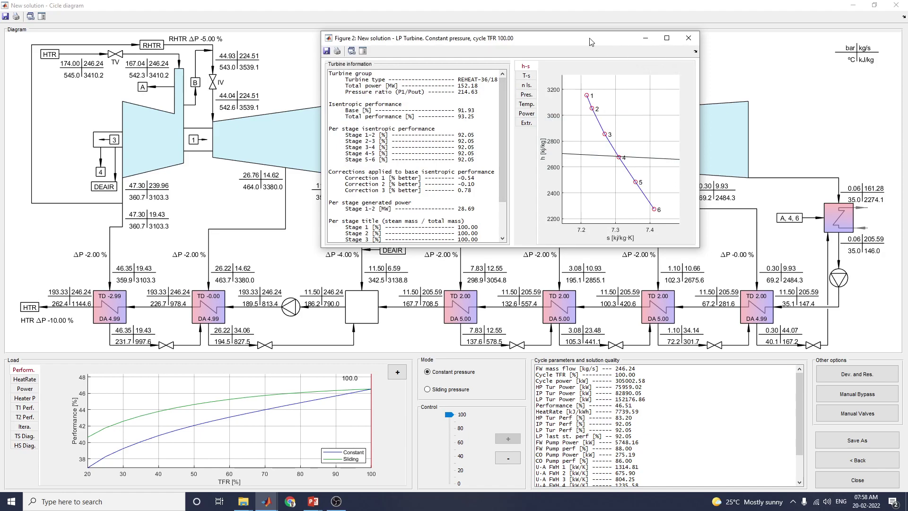
{"action": "left_click_drag", "start_coordinate": [597, 42], "coordinate": [355, 43]}
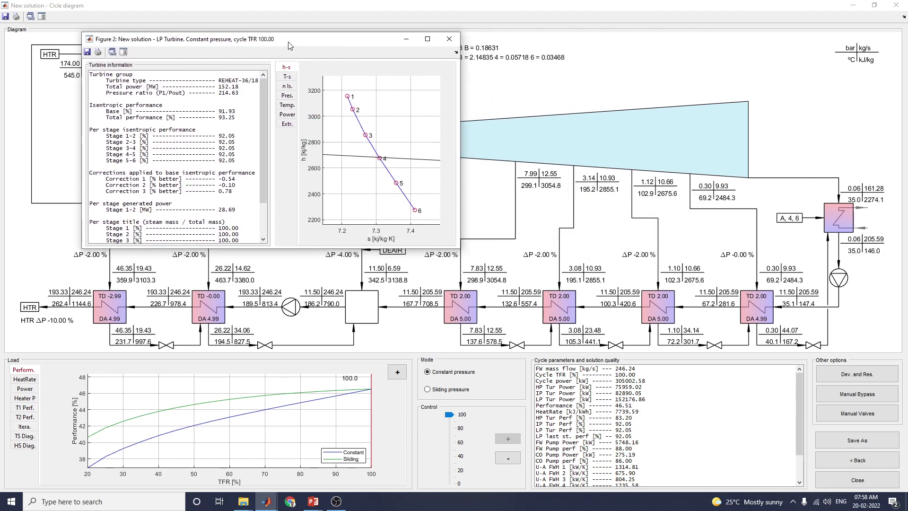
{"action": "left_click_drag", "start_coordinate": [289, 44], "coordinate": [213, 42]}
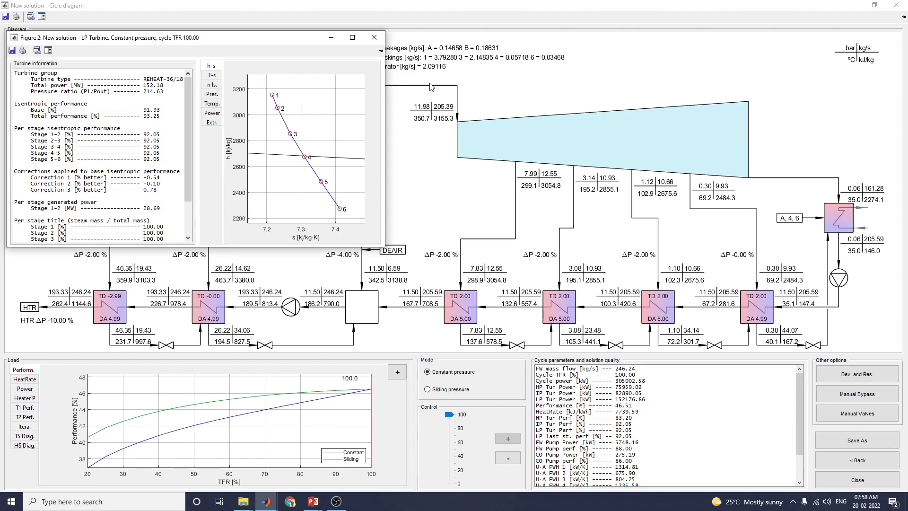
{"action": "mouse_move", "coordinate": [333, 142]}
{"action": "left_click", "coordinate": [374, 37]}
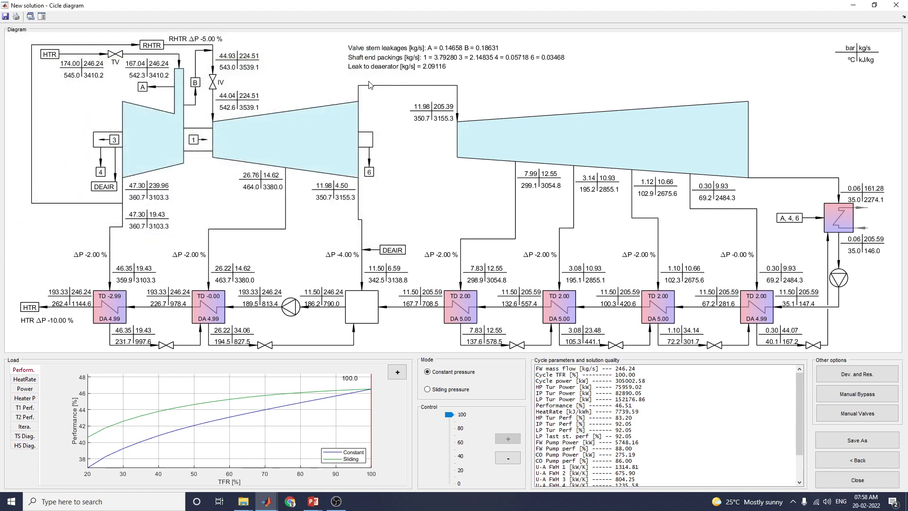
{"action": "left_click", "coordinate": [312, 138]}
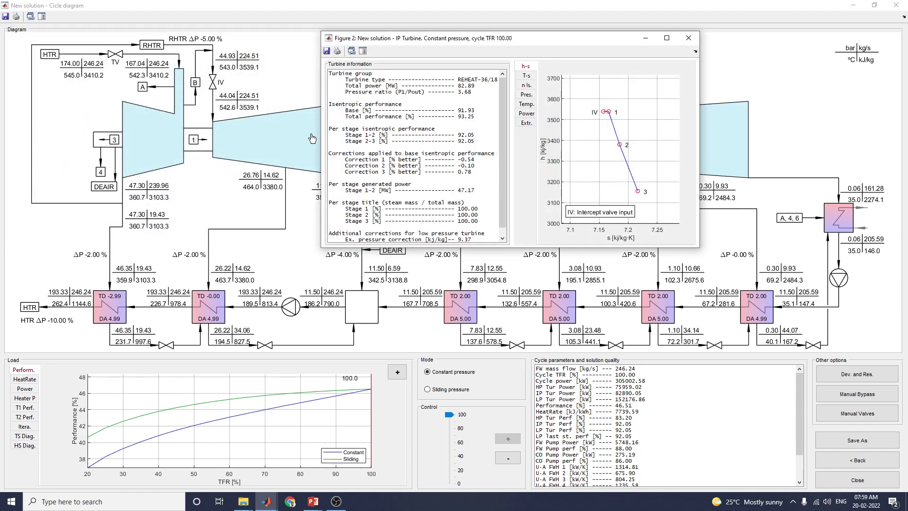
{"action": "left_click", "coordinate": [688, 38]}
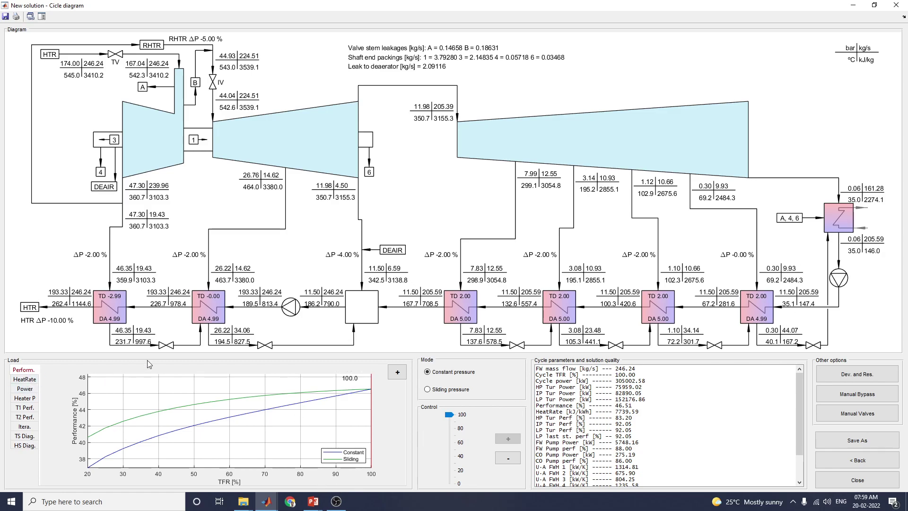
Plot heat rate, power, heater pressure, T1 performance and T-s charts, ending on the h-s diagram.
{"action": "left_click", "coordinate": [22, 381]}
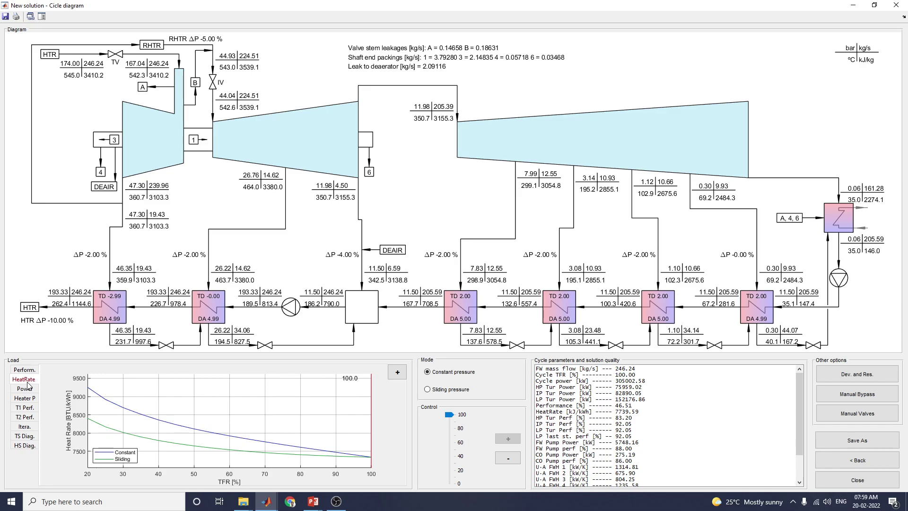
{"action": "left_click", "coordinate": [28, 390]}
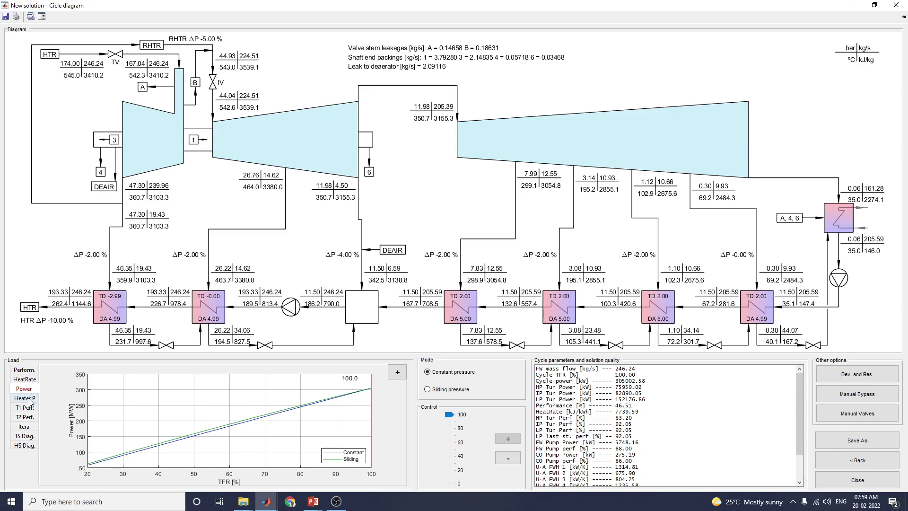
{"action": "left_click", "coordinate": [29, 398]}
{"action": "left_click", "coordinate": [29, 408]}
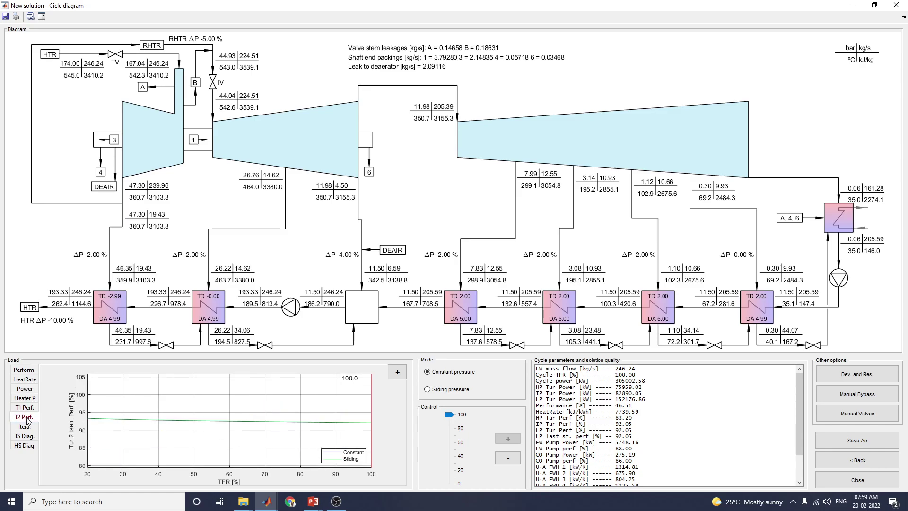
{"action": "left_click", "coordinate": [25, 427]}
{"action": "left_click", "coordinate": [26, 446]}
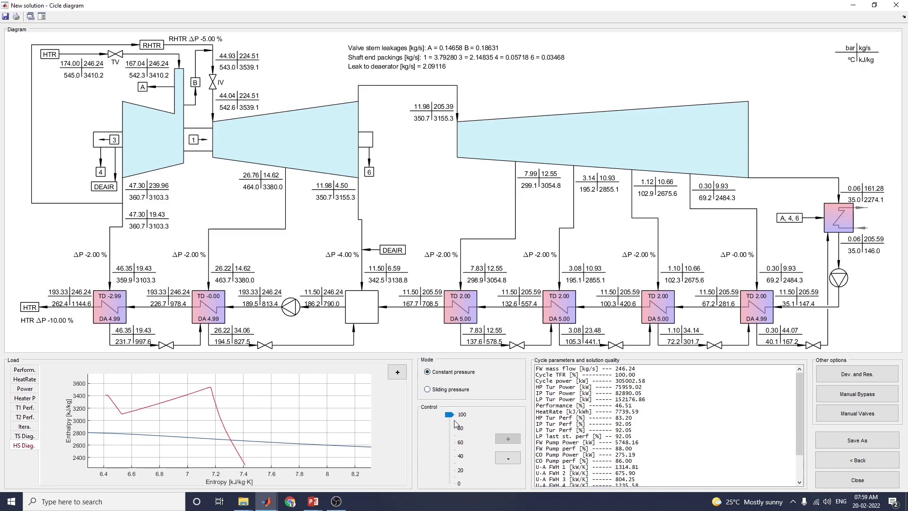
Sweep the Control slider through loads of about 80%, 60%, 35% and 20%, then back to 60%.
{"action": "left_click_drag", "start_coordinate": [449, 414], "coordinate": [450, 428]}
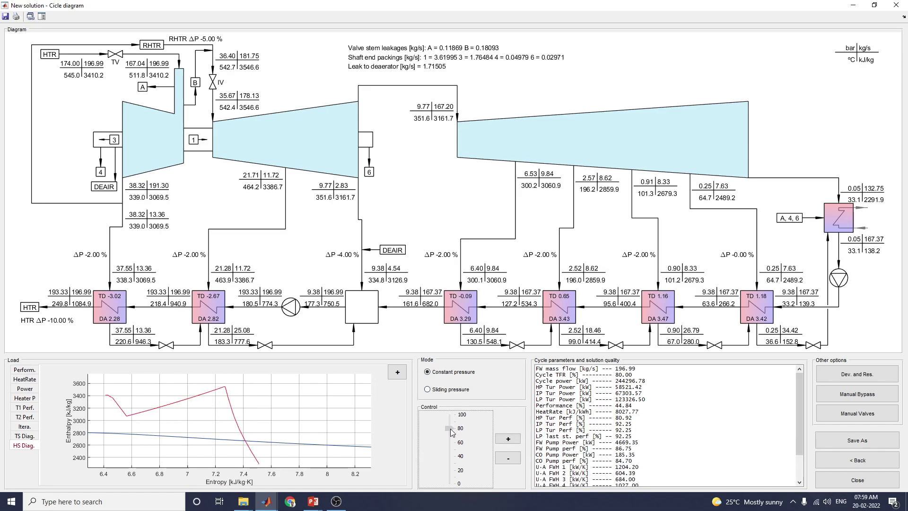
{"action": "left_click_drag", "start_coordinate": [451, 432], "coordinate": [455, 444]}
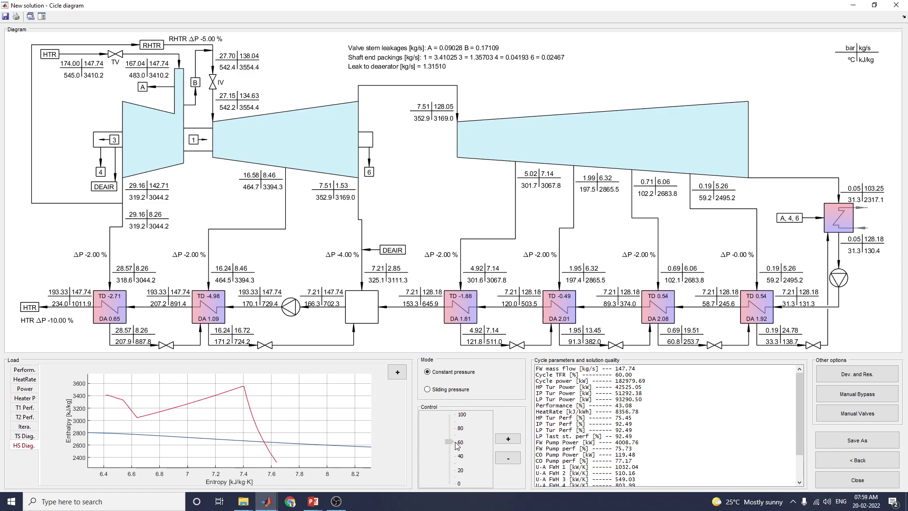
{"action": "left_click_drag", "start_coordinate": [457, 445], "coordinate": [463, 470]}
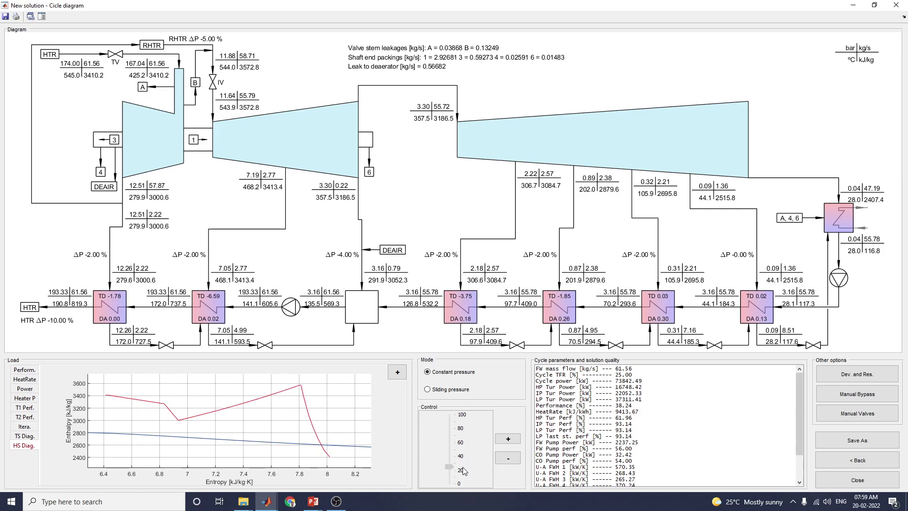
{"action": "left_click_drag", "start_coordinate": [464, 471], "coordinate": [463, 479]}
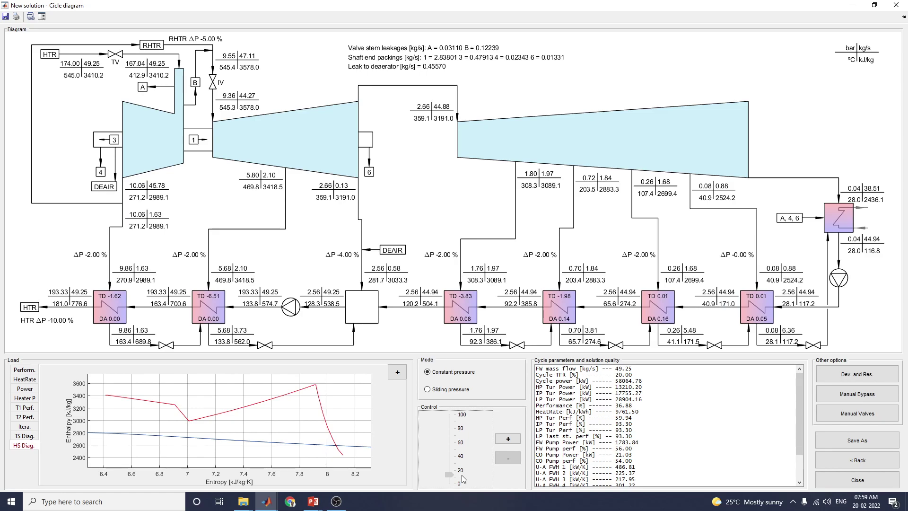
{"action": "mouse_move", "coordinate": [464, 478]}
{"action": "left_mouse_down"}
{"action": "mouse_move", "coordinate": [470, 418]}
{"action": "mouse_move", "coordinate": [462, 417]}
{"action": "left_mouse_up"}
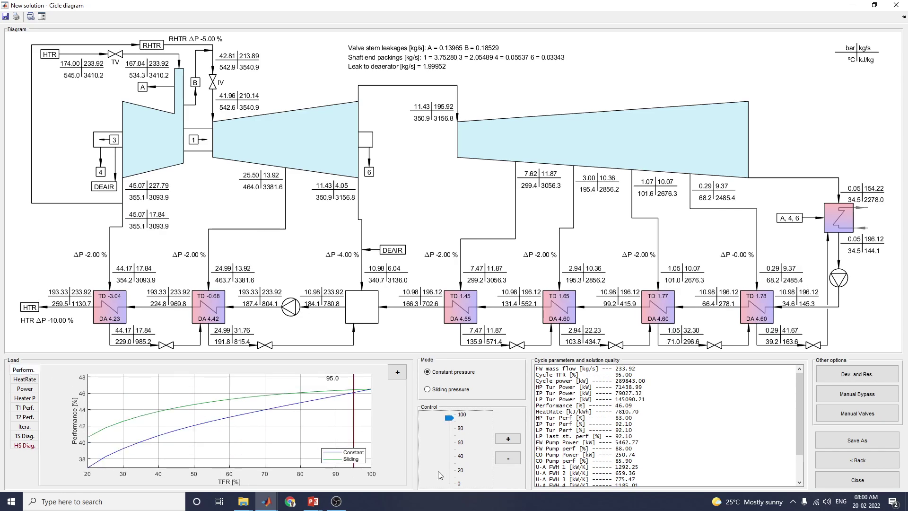
{"action": "left_click_drag", "start_coordinate": [449, 421], "coordinate": [453, 463]}
Plot heat rate, power and turbine 1 performance against load, then set the load to 20%.
{"action": "left_click", "coordinate": [31, 382]}
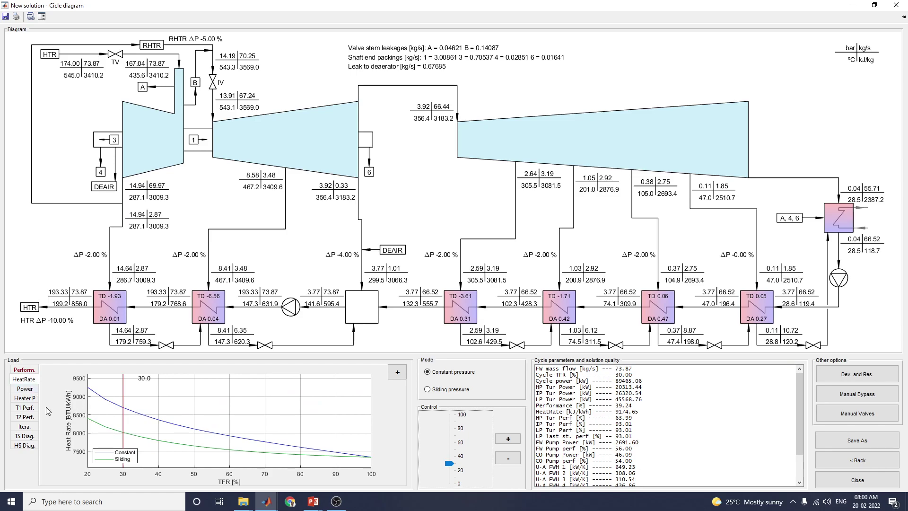
{"action": "left_click", "coordinate": [28, 389]}
{"action": "left_click", "coordinate": [29, 410]}
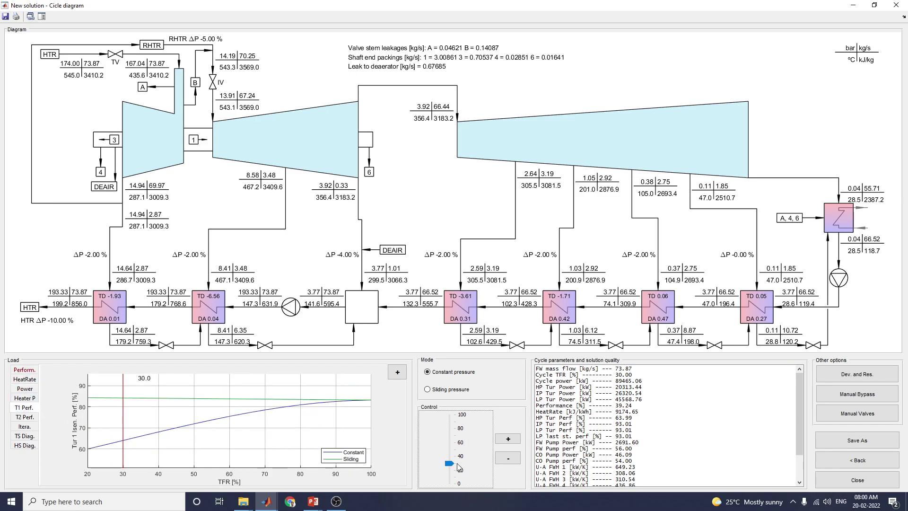
{"action": "left_click_drag", "start_coordinate": [449, 463], "coordinate": [451, 473]}
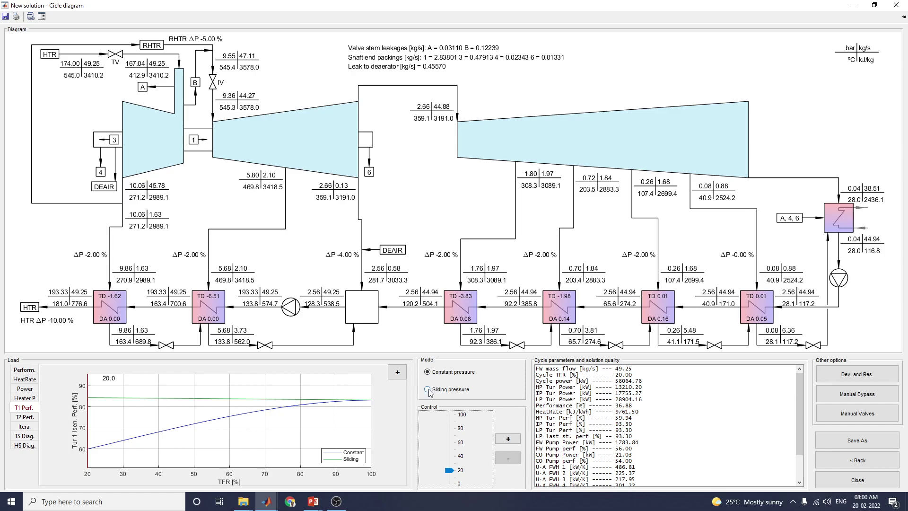
Switch the Mode to sliding pressure and re-set the slider to 20% load (about 62 MW).
{"action": "left_click", "coordinate": [428, 390]}
{"action": "mouse_move", "coordinate": [449, 470]}
{"action": "left_mouse_down"}
{"action": "mouse_move", "coordinate": [462, 416]}
{"action": "mouse_move", "coordinate": [464, 470]}
{"action": "left_mouse_up"}
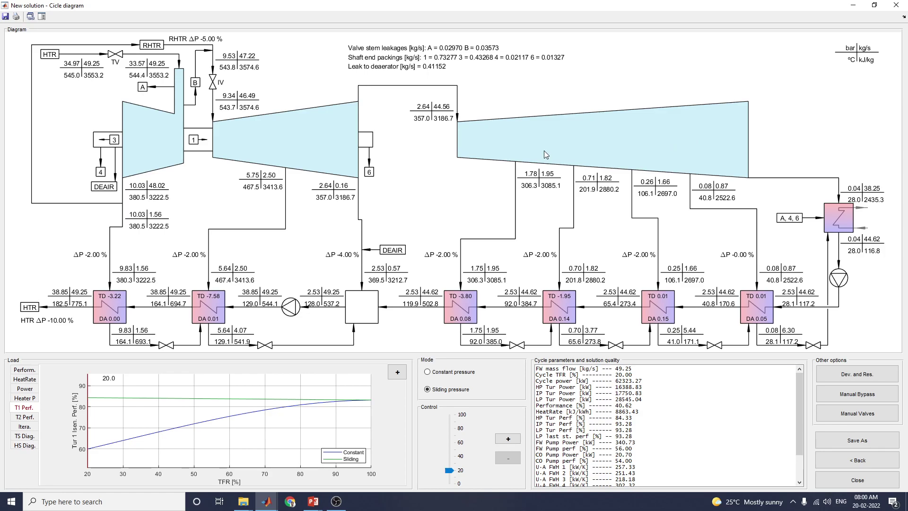
Open the HP turbine h-s performance figure from the cycle diagram.
{"action": "left_click", "coordinate": [320, 157]}
{"action": "left_click", "coordinate": [137, 141]}
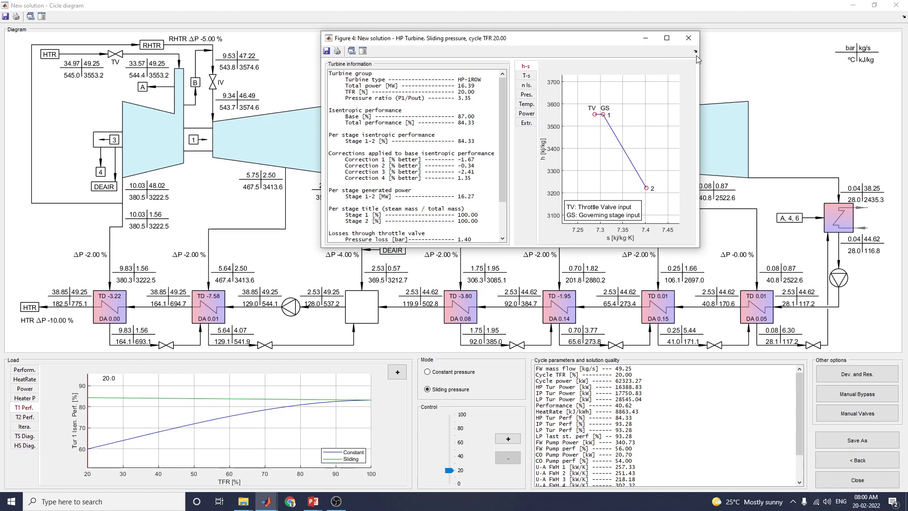
{"action": "left_click", "coordinate": [682, 38]}
{"action": "left_click", "coordinate": [157, 137]}
Enlarge and reposition the HP turbine figure to review 16.39 MW and 84.33%, then close it.
{"action": "left_click_drag", "start_coordinate": [700, 246], "coordinate": [845, 447]}
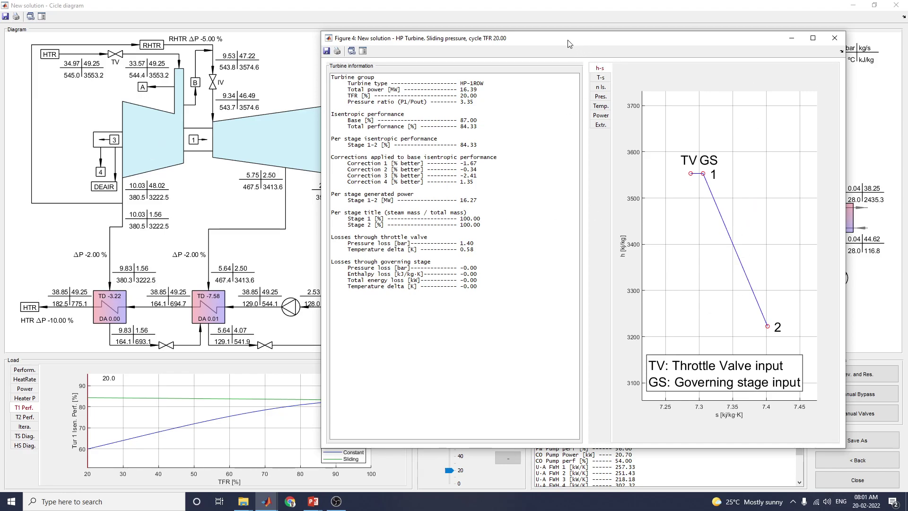
{"action": "left_click_drag", "start_coordinate": [568, 44], "coordinate": [434, 48]}
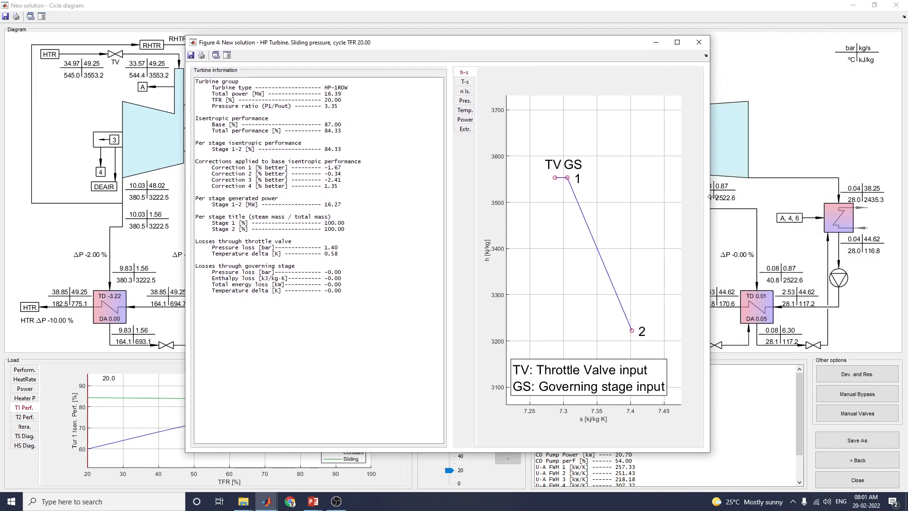
{"action": "left_click_drag", "start_coordinate": [713, 197], "coordinate": [883, 196]}
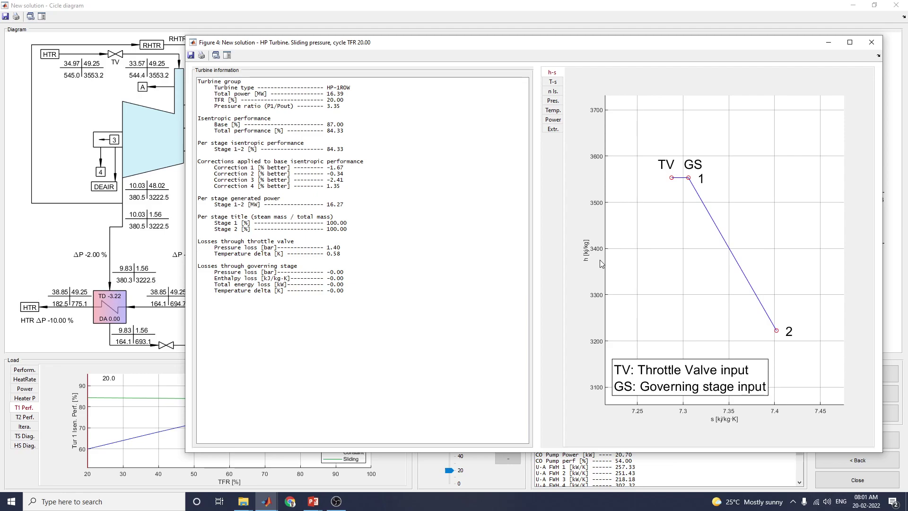
{"action": "mouse_move", "coordinate": [723, 213]}
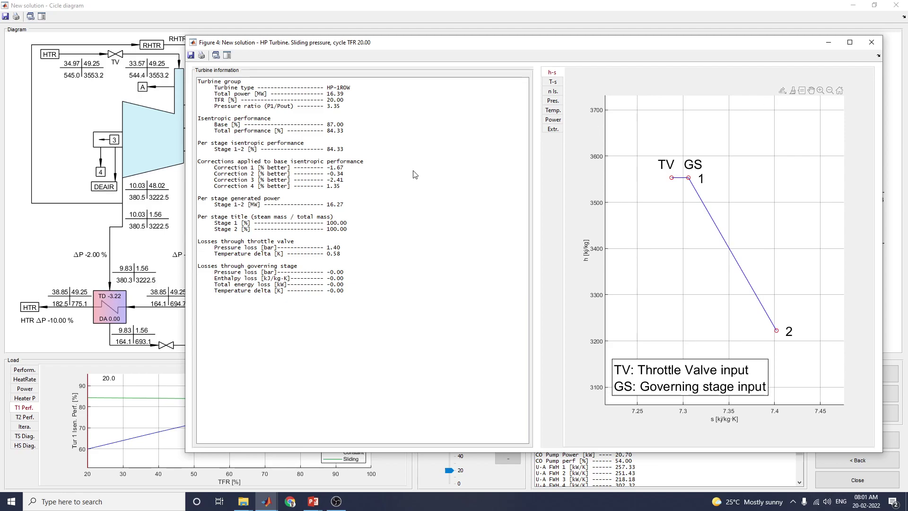
{"action": "left_click", "coordinate": [861, 47]}
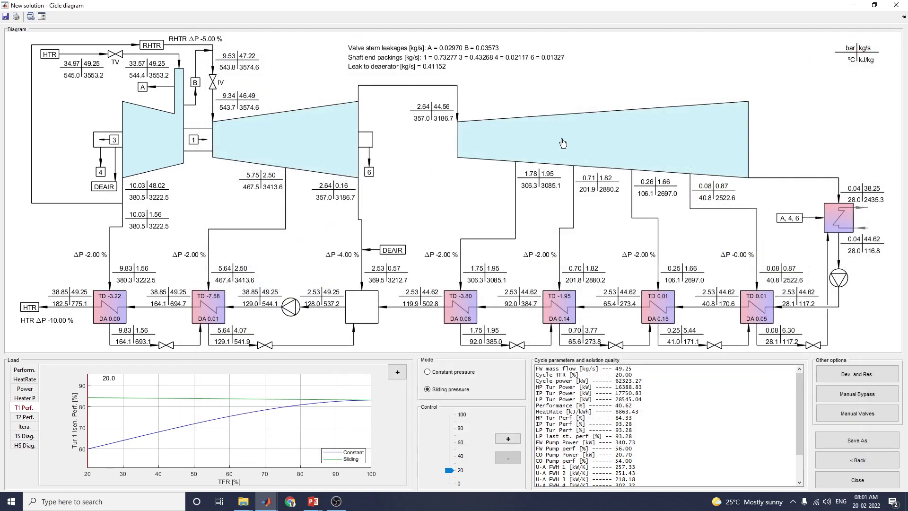
Open the LP turbine figure and place a data tip where the expansion meets the black line (Y 2591.9).
{"action": "left_click", "coordinate": [561, 142]}
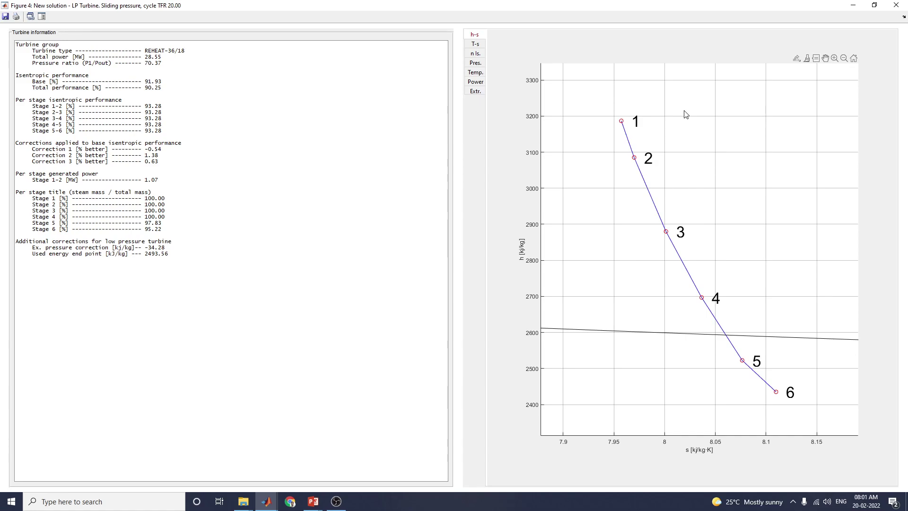
{"action": "left_click", "coordinate": [807, 60]}
{"action": "left_click", "coordinate": [815, 59]}
{"action": "left_click", "coordinate": [653, 204]}
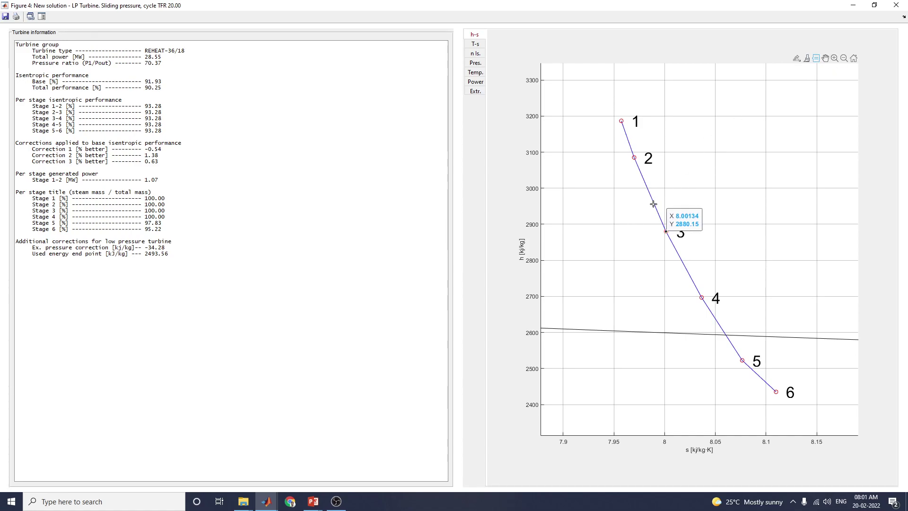
{"action": "left_click", "coordinate": [726, 335]}
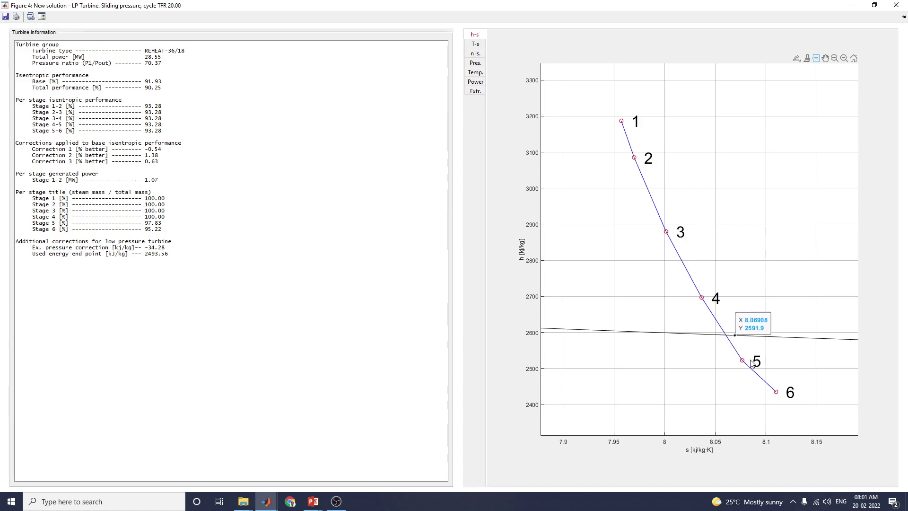
Open Edit Content and Style for the 2591.9 data tip from its right-click menu.
{"action": "right_click", "coordinate": [667, 102]}
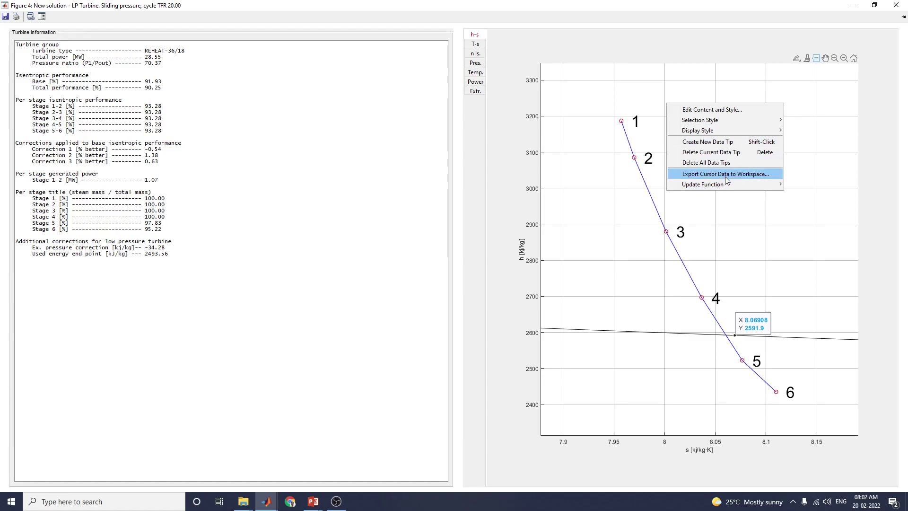
{"action": "left_click", "coordinate": [854, 61]}
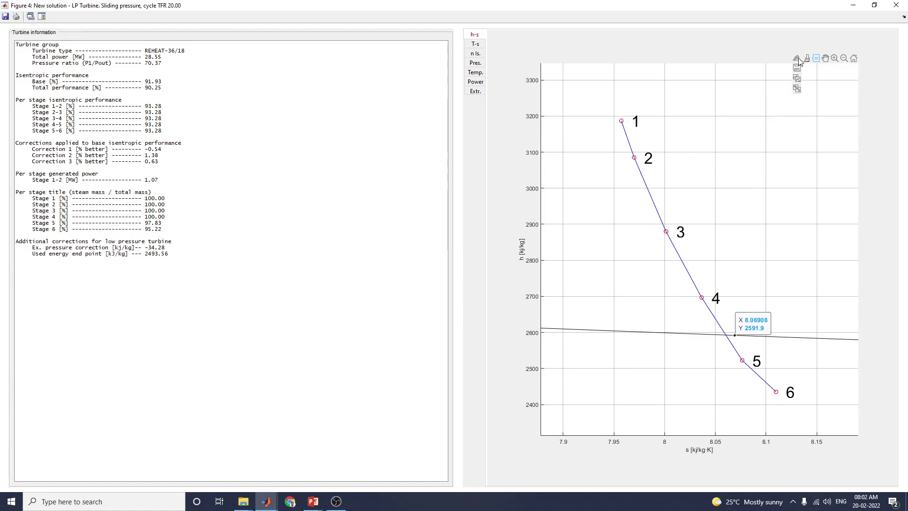
{"action": "left_click", "coordinate": [797, 88]}
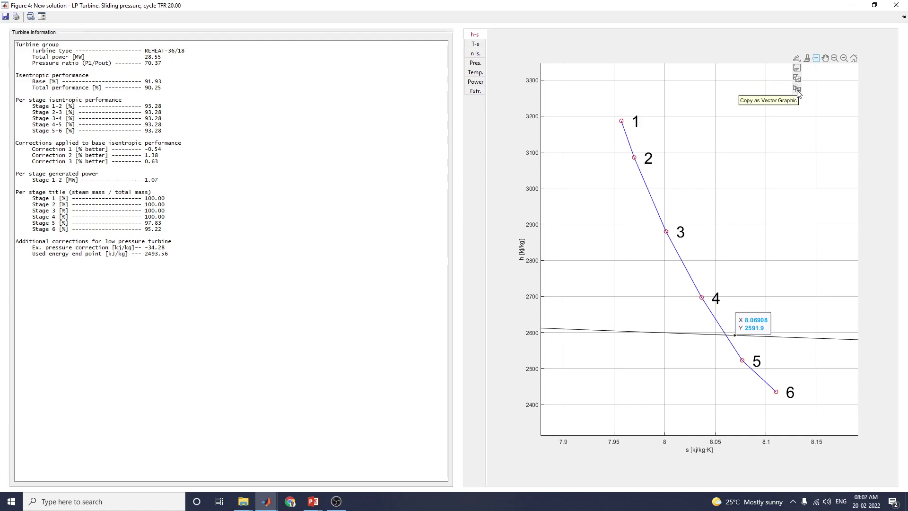
{"action": "right_click", "coordinate": [670, 46]}
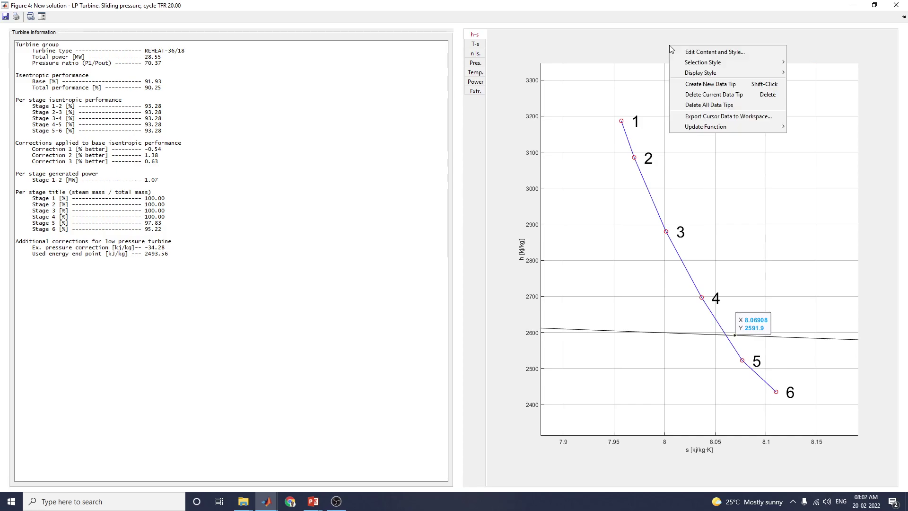
{"action": "left_click", "coordinate": [687, 53]}
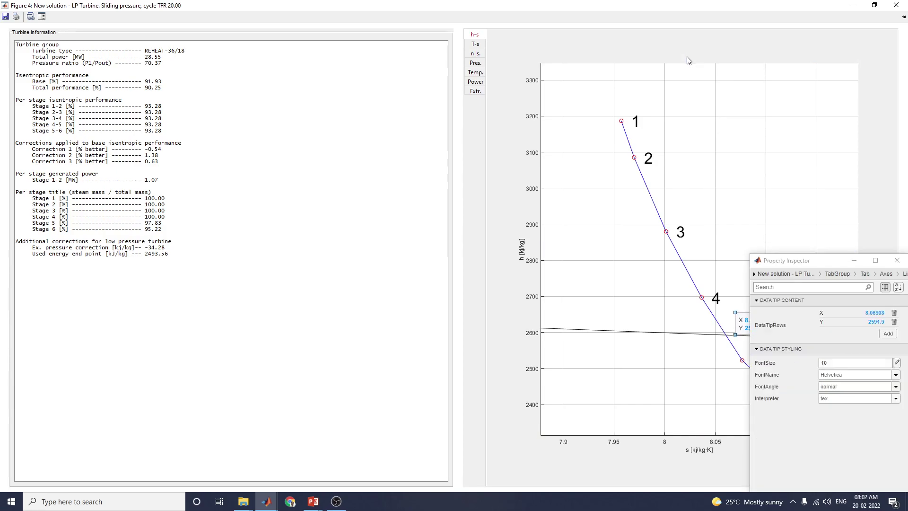
Move and widen the data tip Property Inspector, then close it and the LP turbine figure.
{"action": "left_click", "coordinate": [797, 263]}
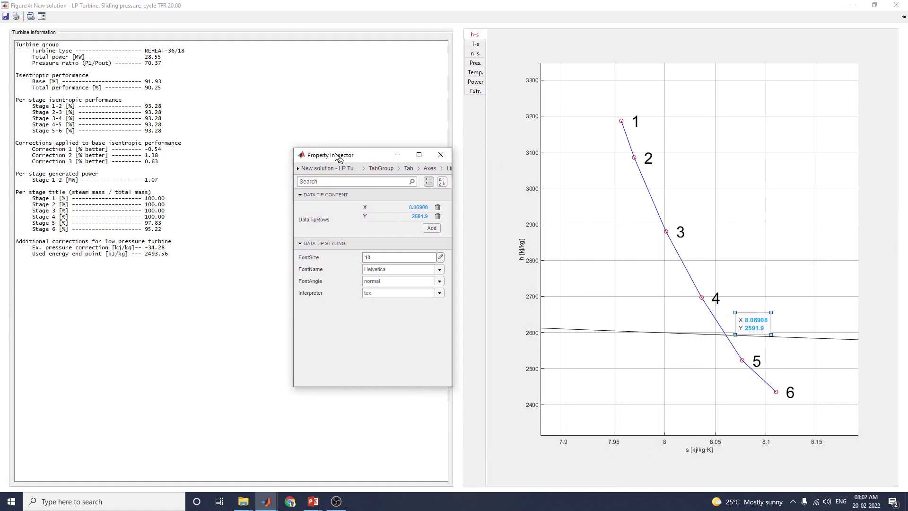
{"action": "left_click_drag", "start_coordinate": [796, 263], "coordinate": [322, 147]}
{"action": "left_click_drag", "start_coordinate": [435, 371], "coordinate": [537, 371]}
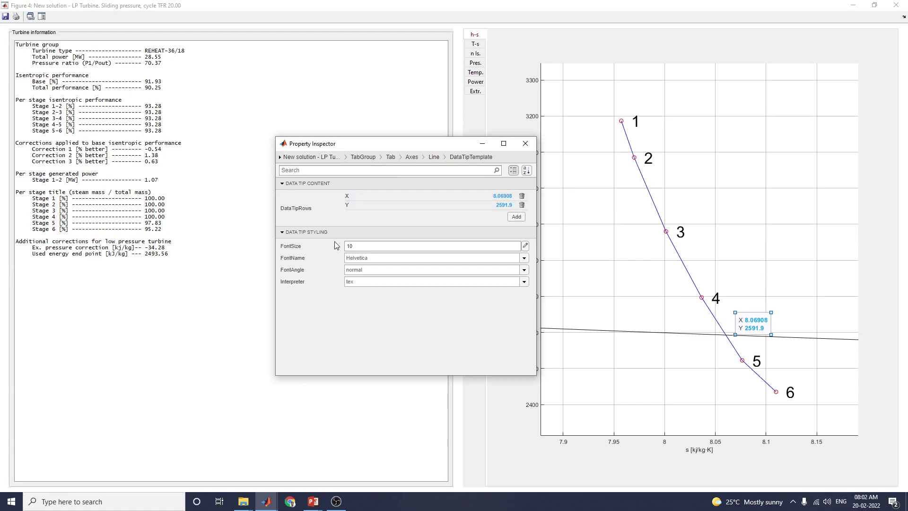
{"action": "left_click_drag", "start_coordinate": [409, 146], "coordinate": [315, 130]}
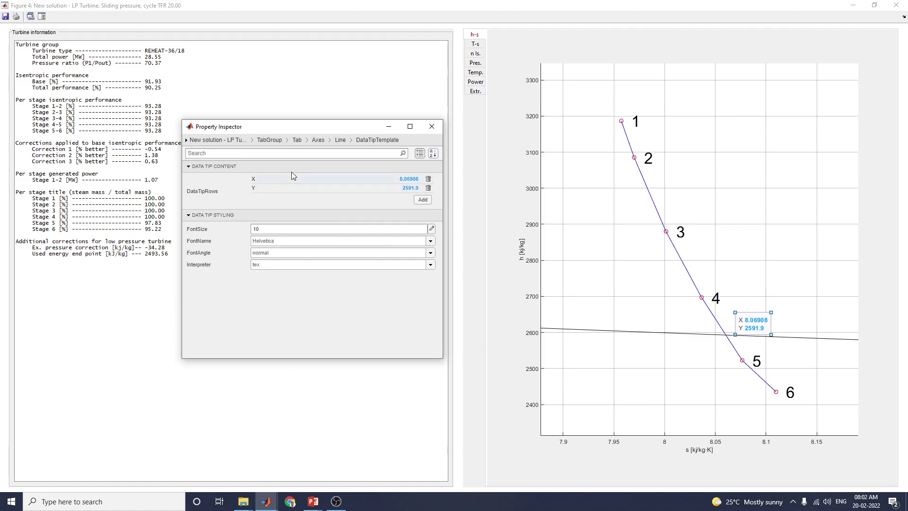
{"action": "left_click", "coordinate": [261, 143]}
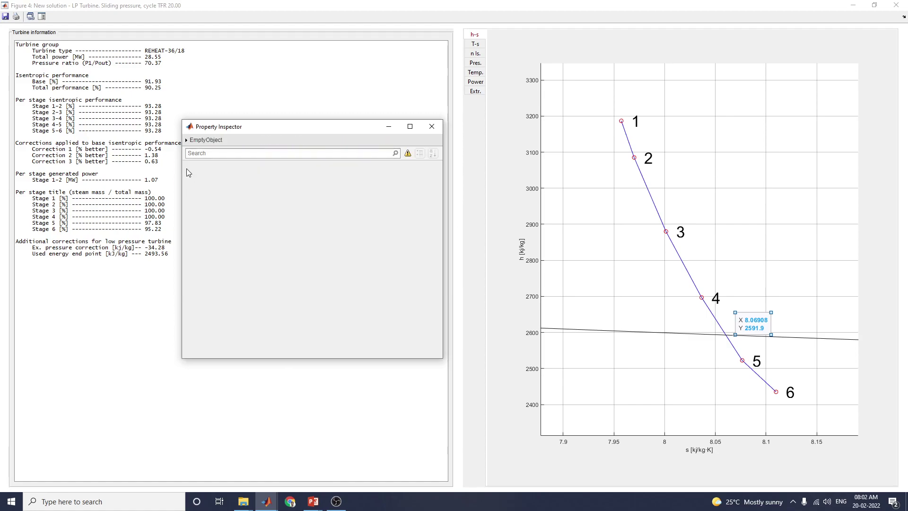
{"action": "left_click", "coordinate": [430, 127]}
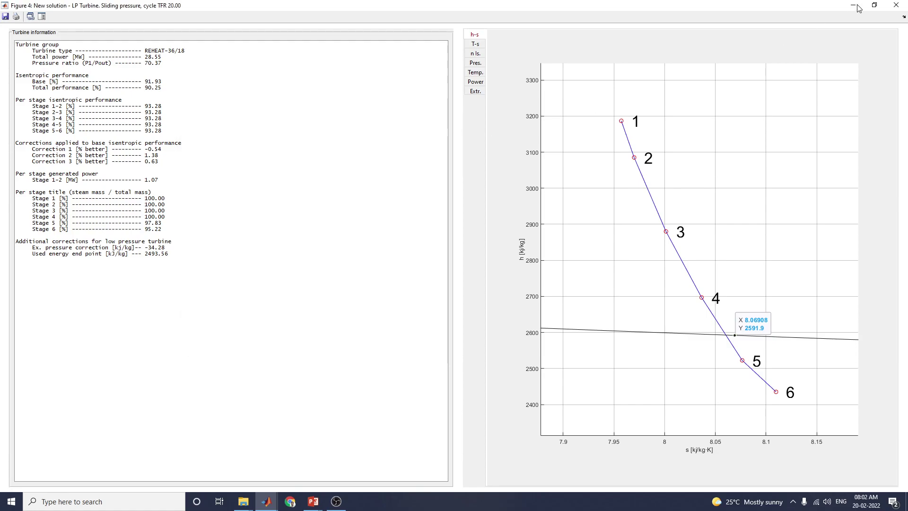
{"action": "left_click", "coordinate": [896, 6]}
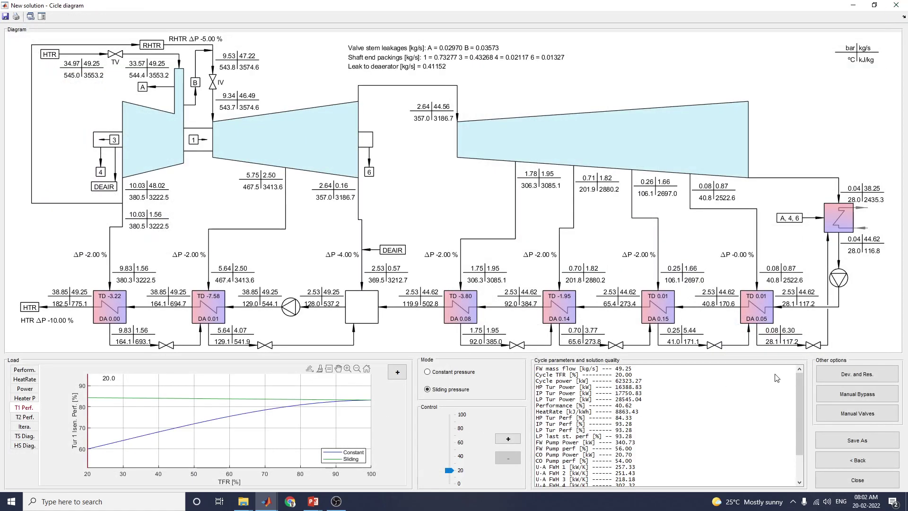
Enlarge the deviation and residual plots (23 iterations), maximize the diagram, then open Manual Bypass.
{"action": "left_click", "coordinate": [827, 379]}
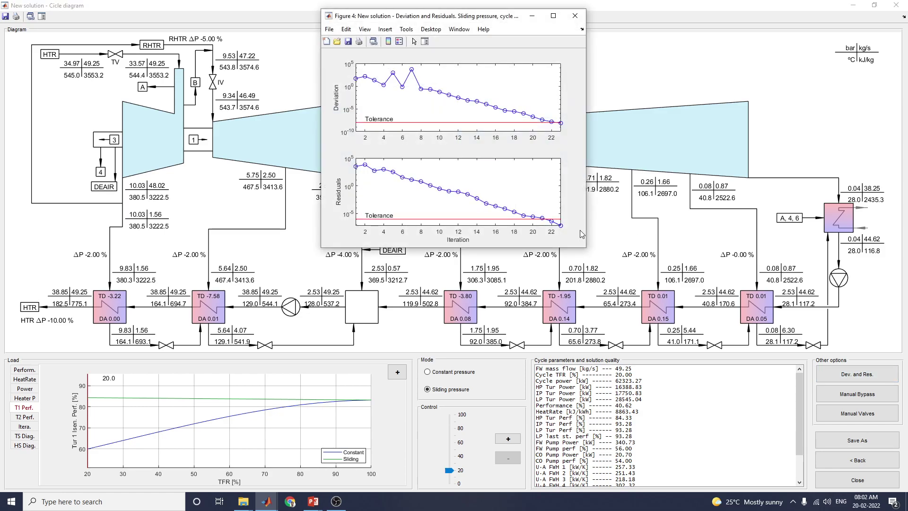
{"action": "left_click_drag", "start_coordinate": [586, 246], "coordinate": [707, 374]}
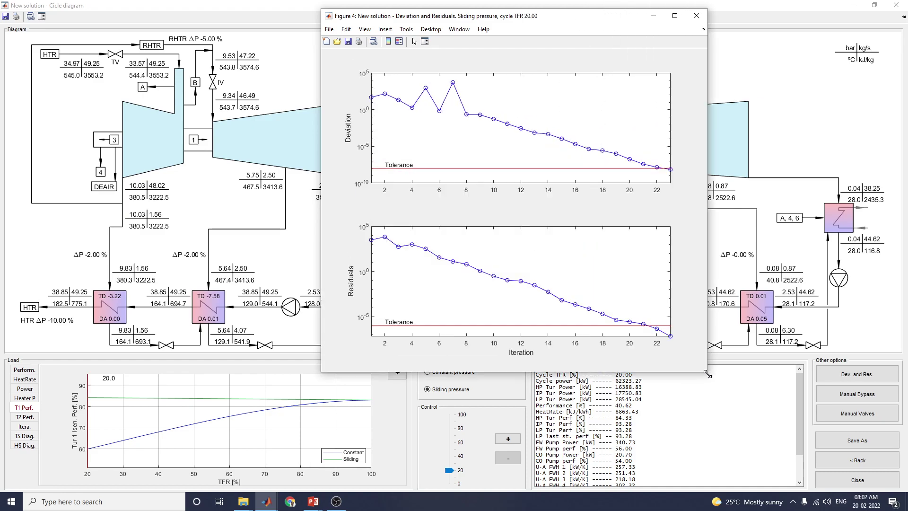
{"action": "left_click", "coordinate": [696, 16]}
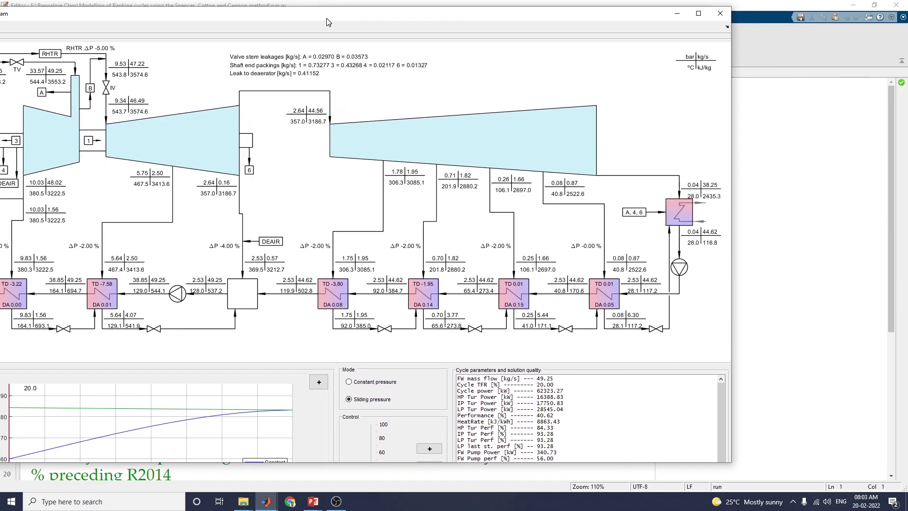
{"action": "left_click", "coordinate": [698, 13]}
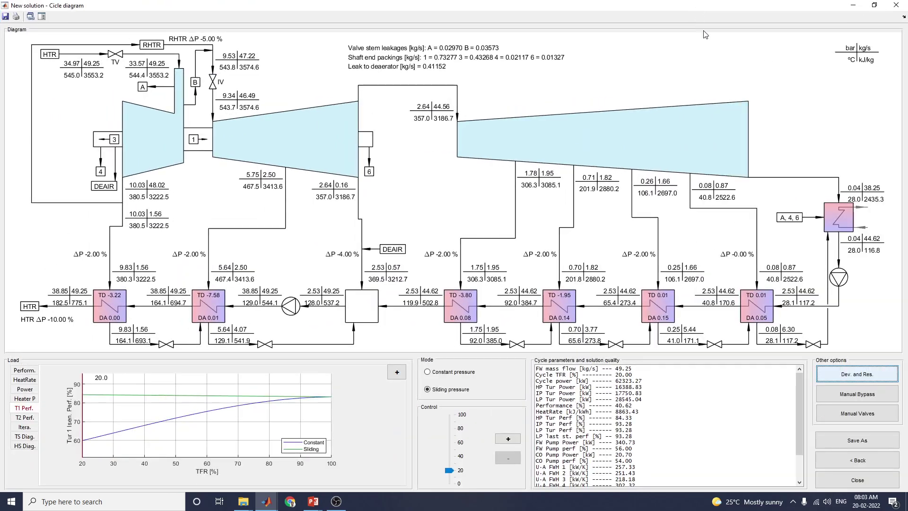
{"action": "left_click", "coordinate": [267, 501]}
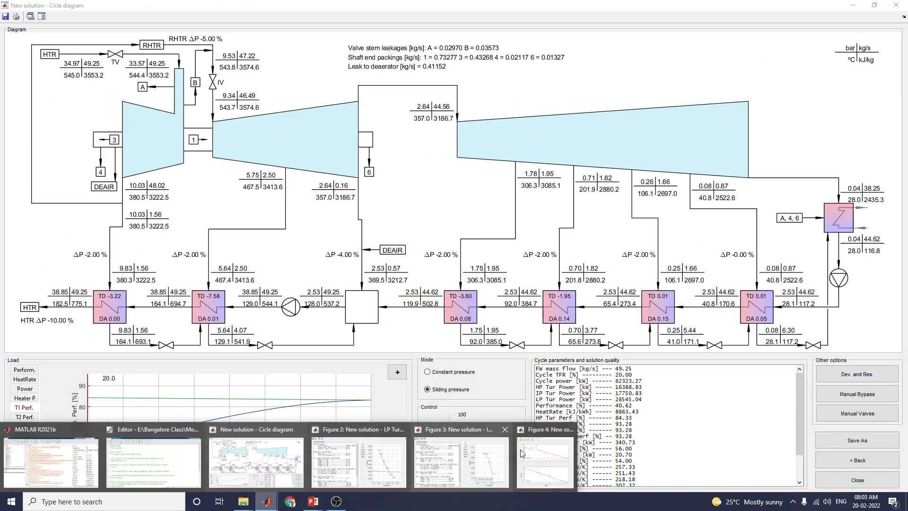
{"action": "left_click", "coordinate": [534, 452]}
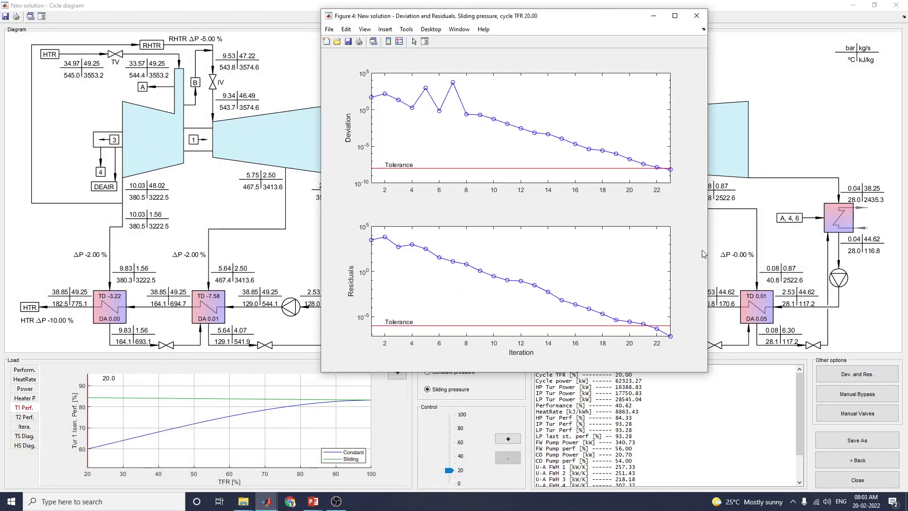
{"action": "left_click", "coordinate": [818, 394]}
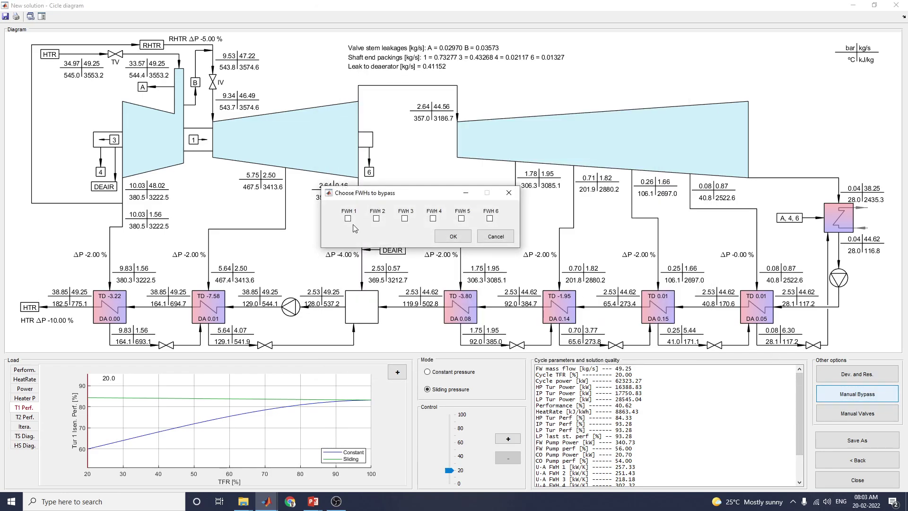
Mark FWH 1 for bypass, then review the valve pressure losses (2% per heater, 4% deaerator).
{"action": "left_click", "coordinate": [347, 218]}
{"action": "left_click", "coordinate": [509, 194]}
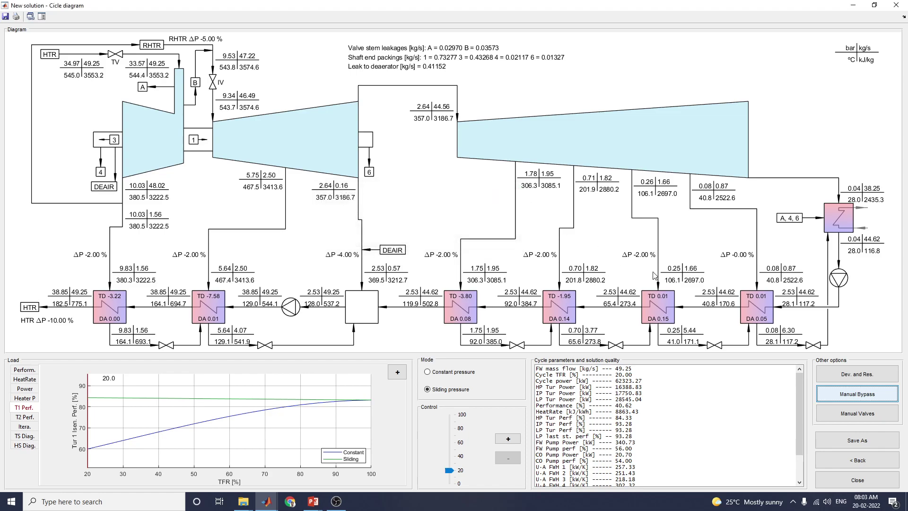
{"action": "left_click", "coordinate": [873, 417]}
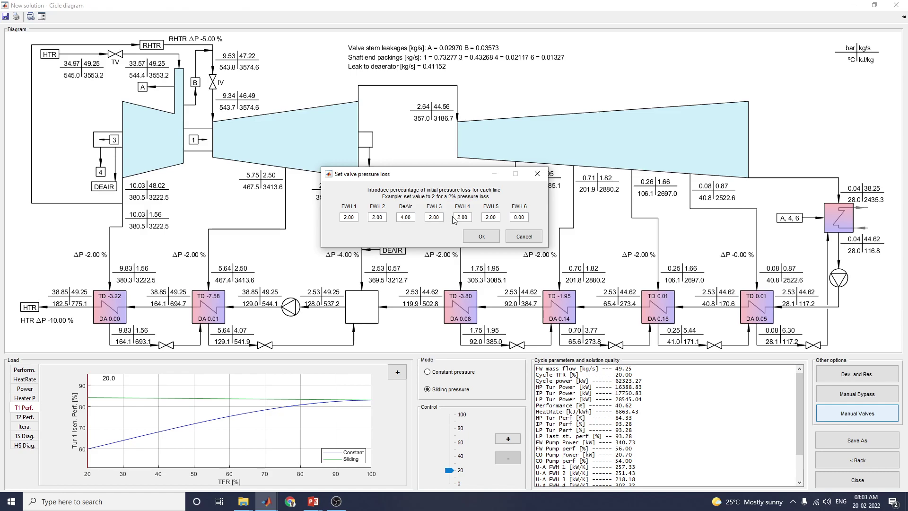
{"action": "left_click", "coordinate": [485, 238]}
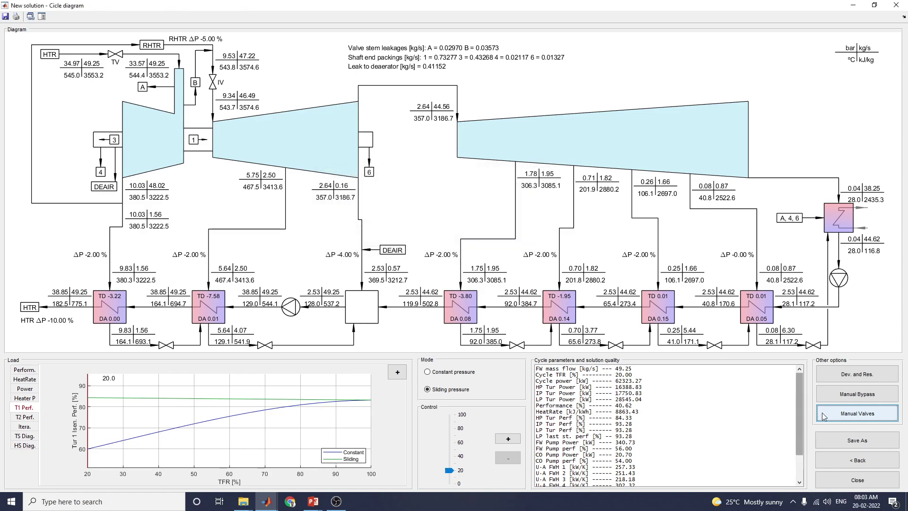
Start a Save As, check the available file types, and cancel.
{"action": "left_click", "coordinate": [857, 440]}
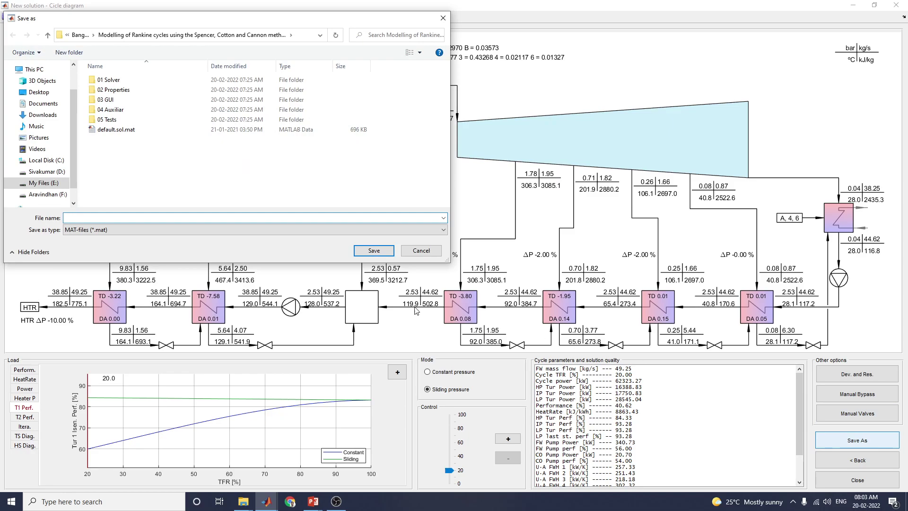
{"action": "left_click", "coordinate": [130, 231]}
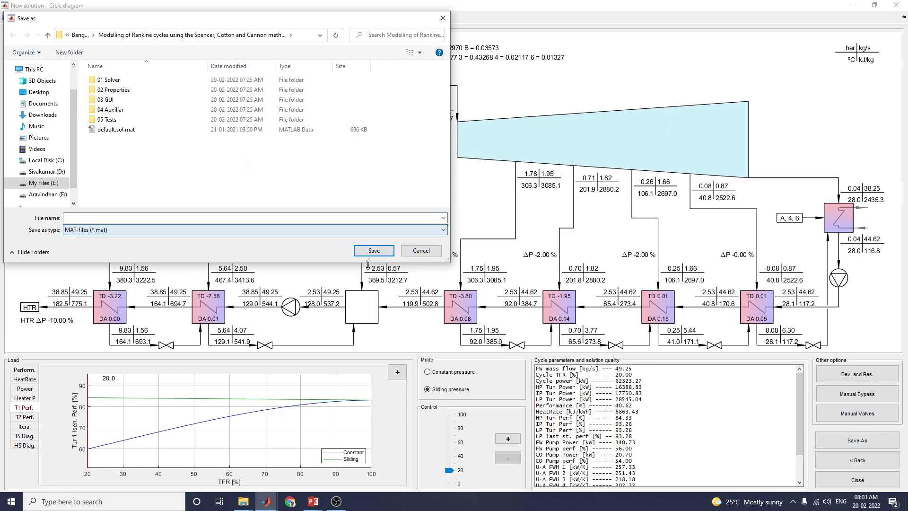
{"action": "left_click", "coordinate": [408, 251]}
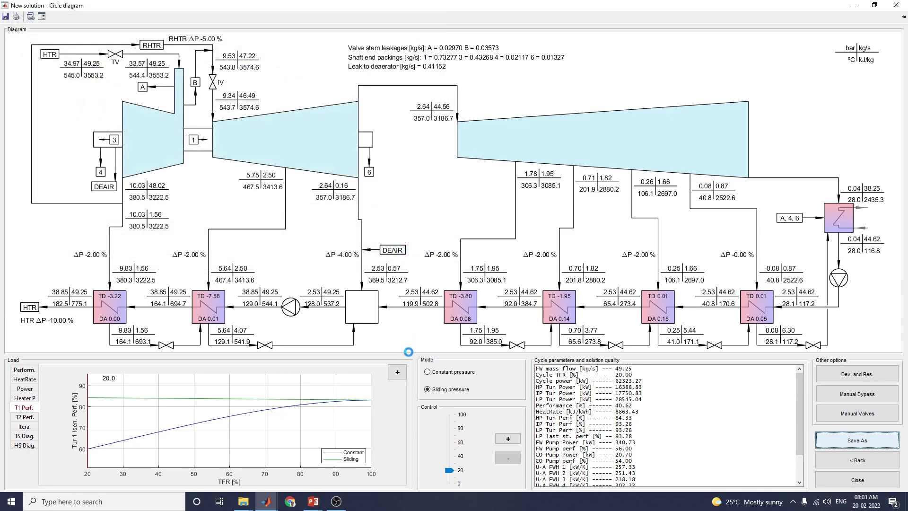